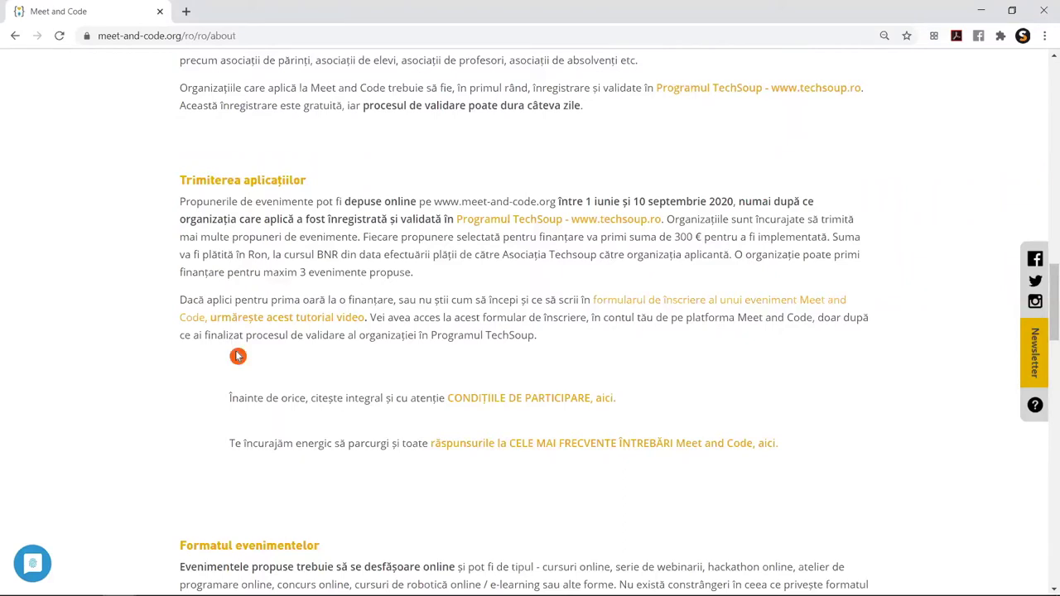
# - Open the form for proposing a new event, Propune un eveniment
pyautogui.scroll(4, 559, 319)
pyautogui.scroll(14, 559, 320)
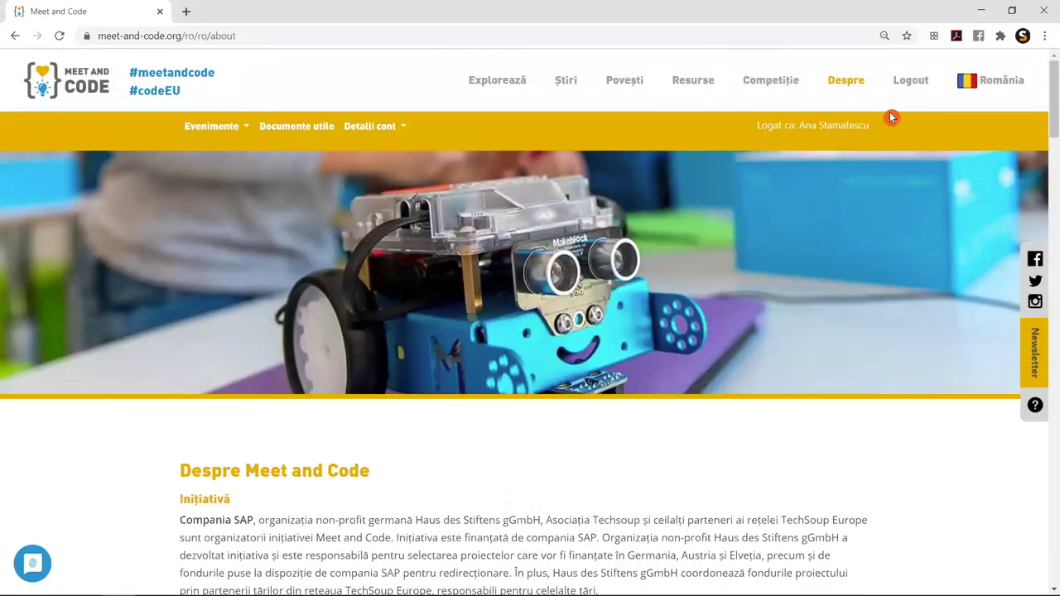
pyautogui.moveTo(891, 118); pyautogui.dragTo(731, 124)
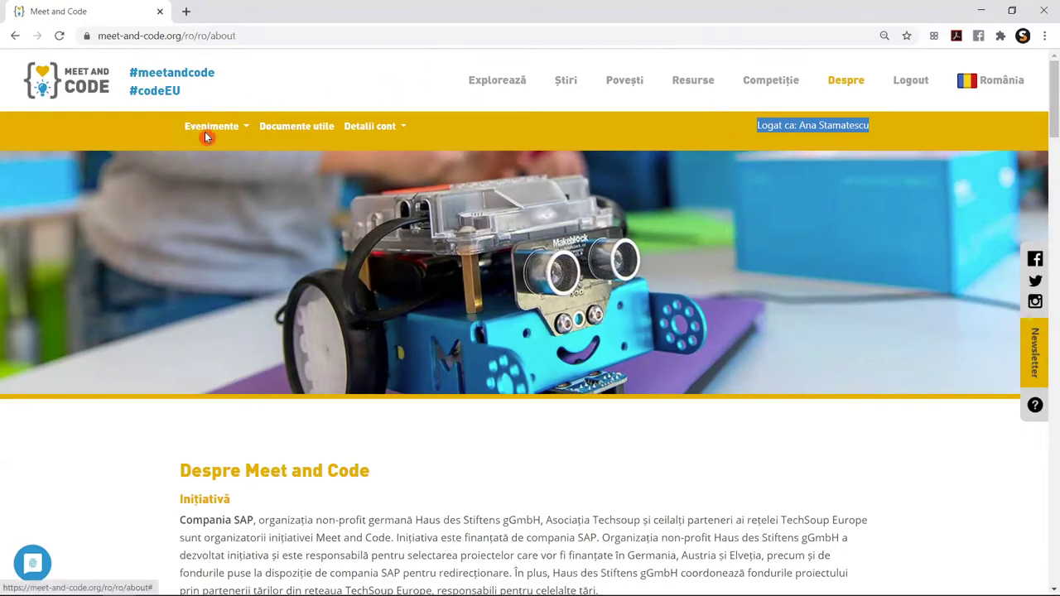
pyautogui.click(245, 131)
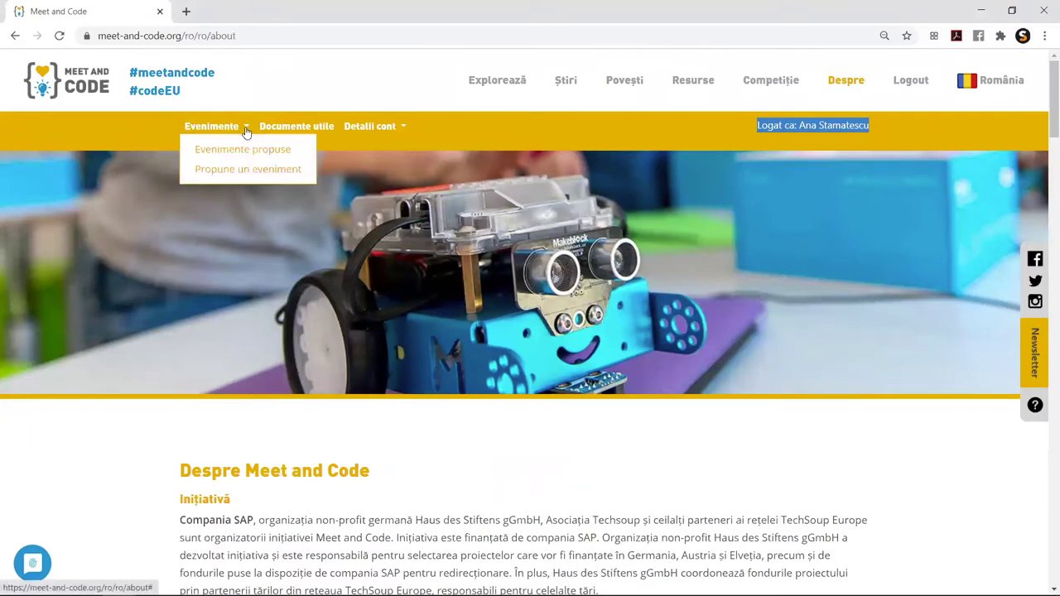
pyautogui.click(255, 171)
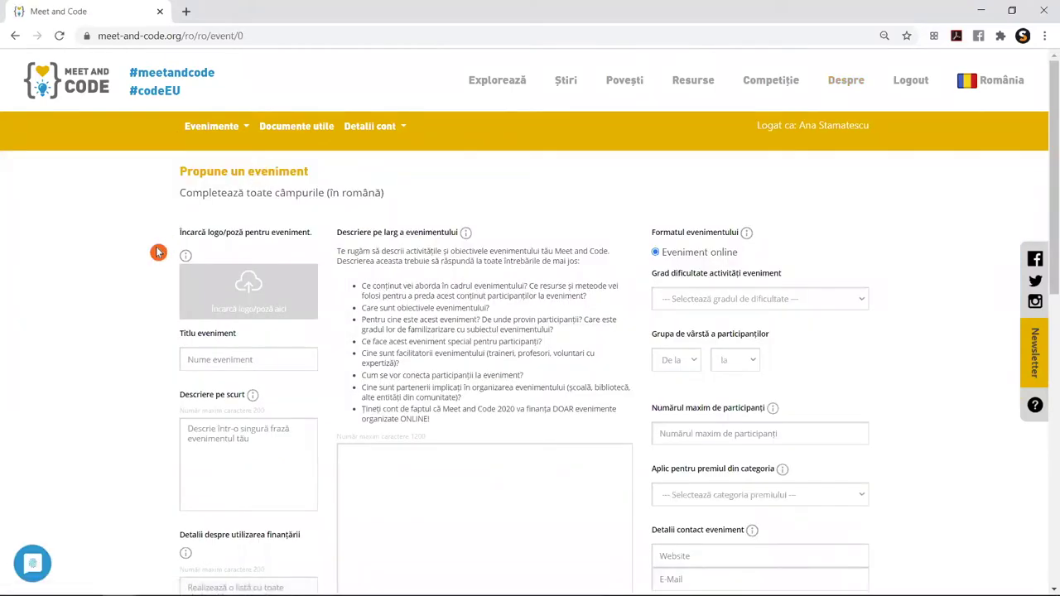
# - Enlarge the page to 110% and look over the fields of the event proposal form
pyautogui.hotkey('ctrl', '+')
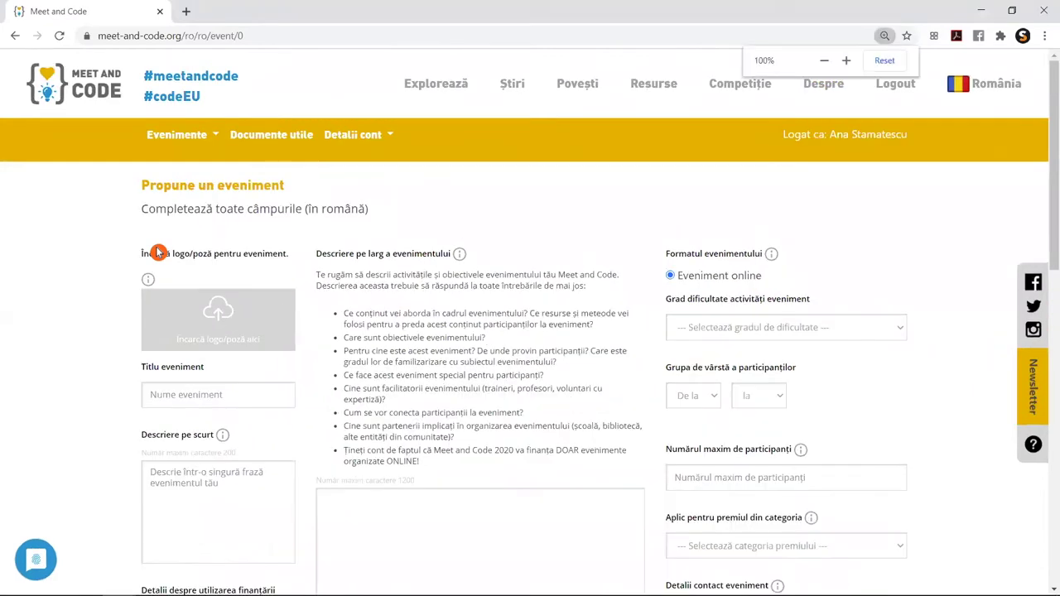
pyautogui.hotkey('ctrl', '+')
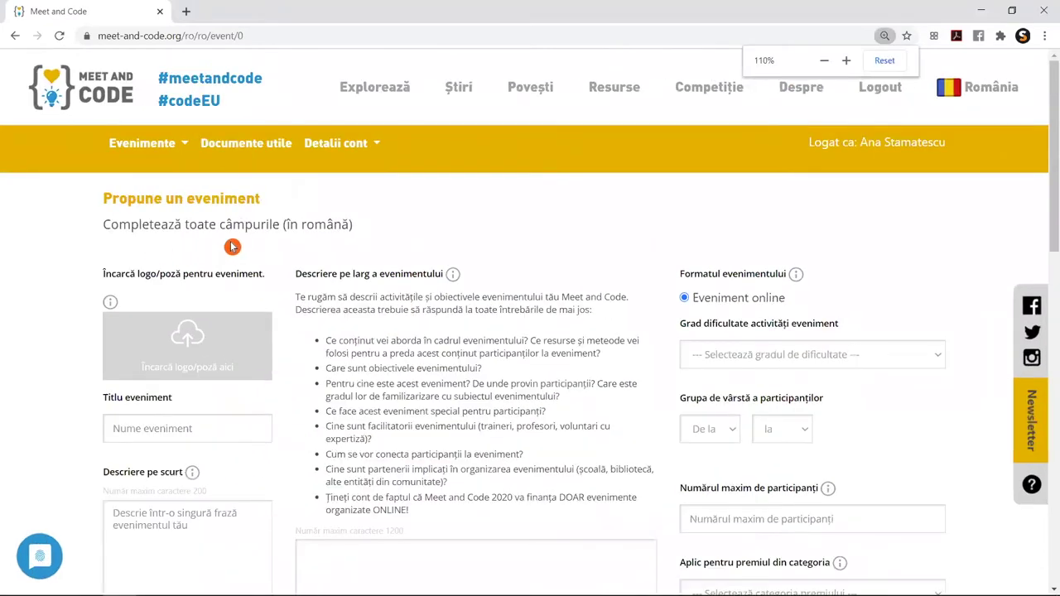
pyautogui.scroll(-1, 265, 242)
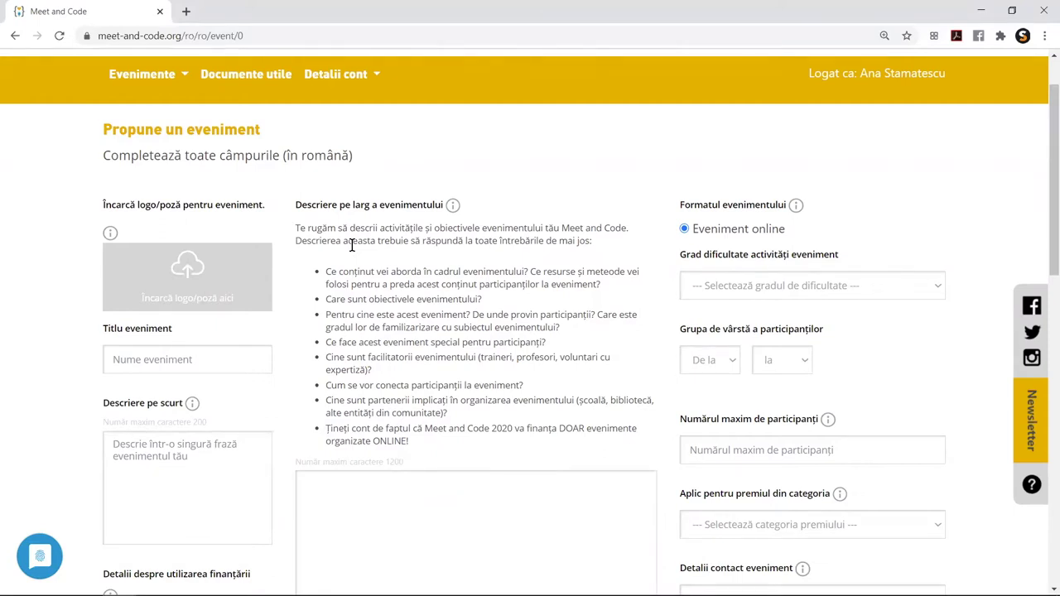
pyautogui.click(479, 254)
pyautogui.scroll(-1, 526, 236)
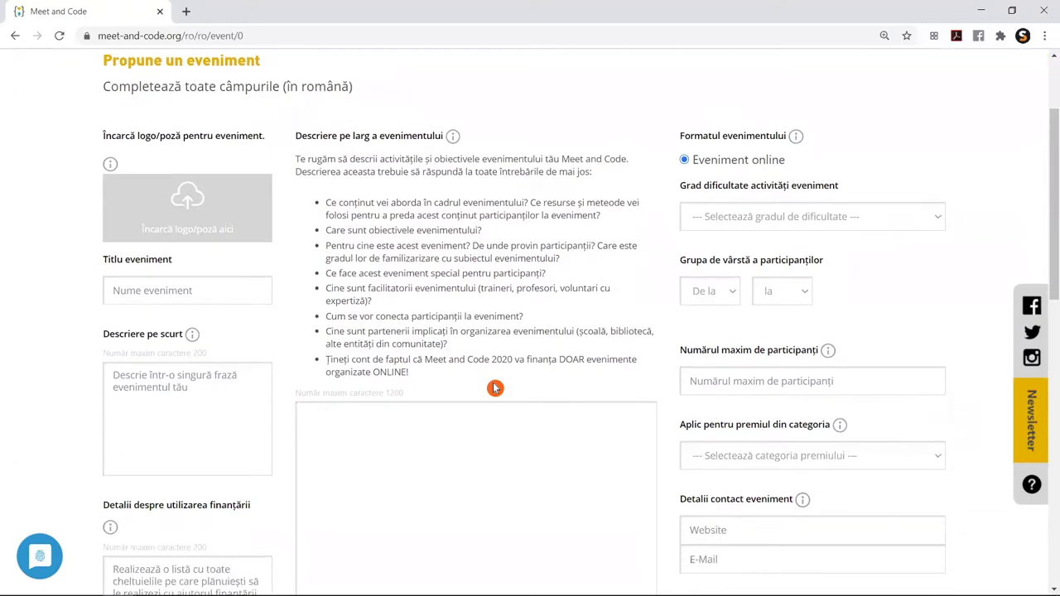
pyautogui.scroll(2, 402, 327)
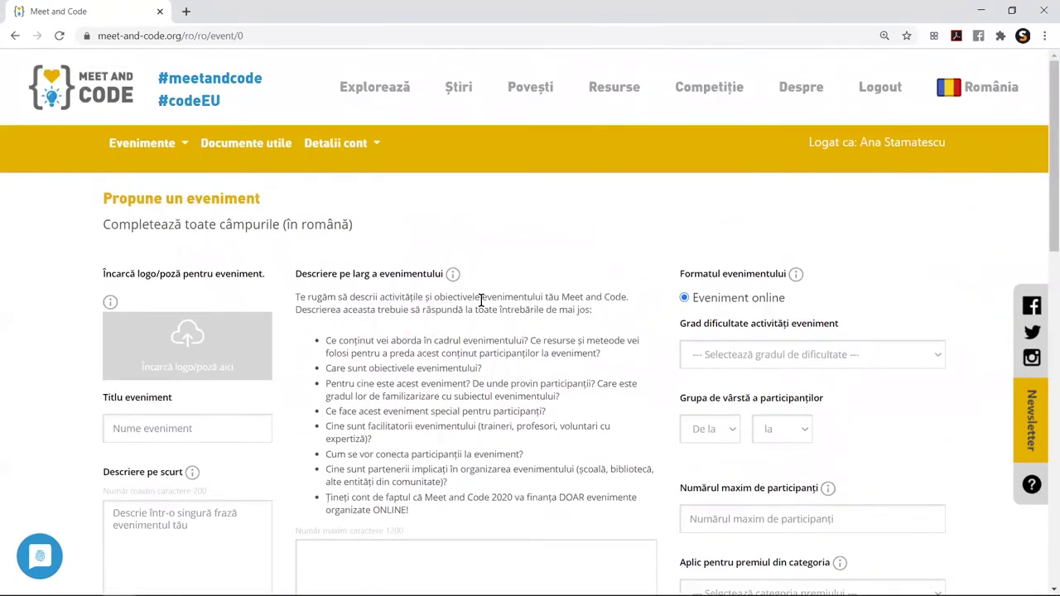
pyautogui.scroll(-1, 362, 325)
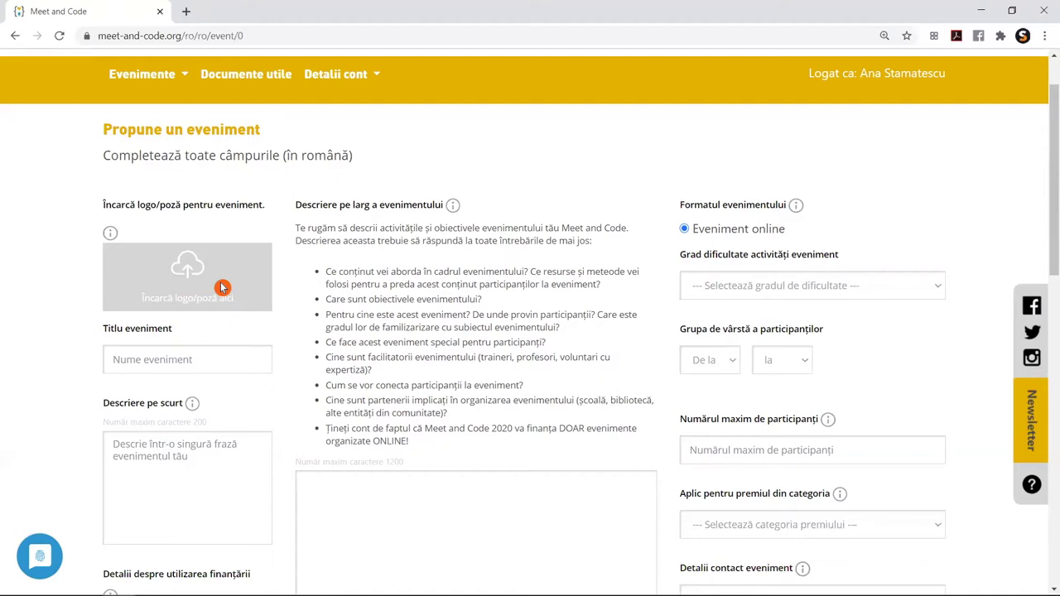
# - Open the Documente utile page in a separate browser tab and switch to it
pyautogui.rightClick(267, 78)
pyautogui.click(307, 90)
pyautogui.click(214, 18)
# - Examine the downloadable Meet and Code materials on the Documente utile page, including the Styleguide [English] entry
pyautogui.scroll(-1, 260, 263)
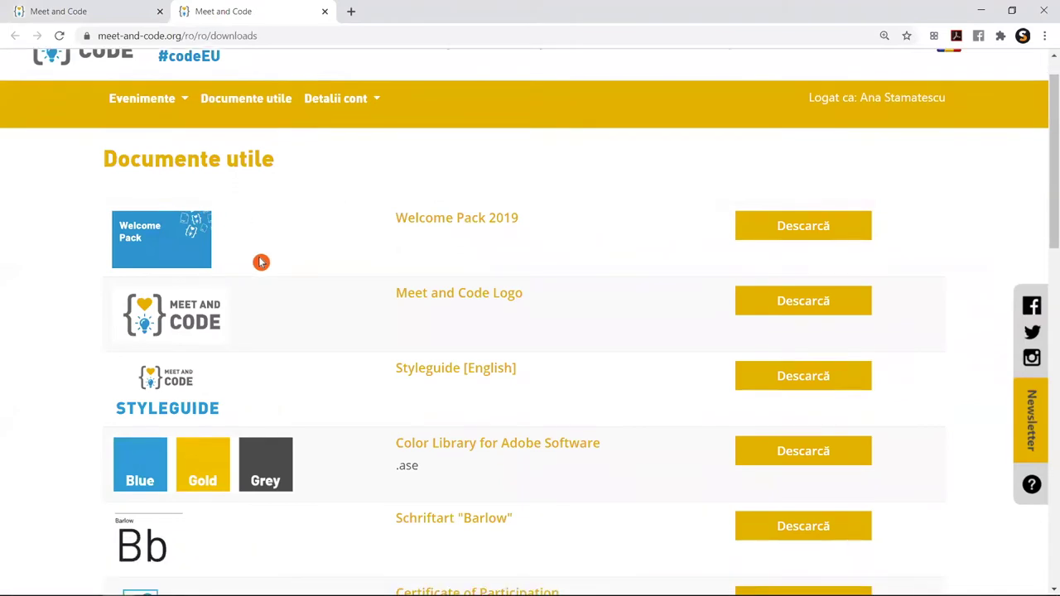
pyautogui.scroll(-1, 300, 282)
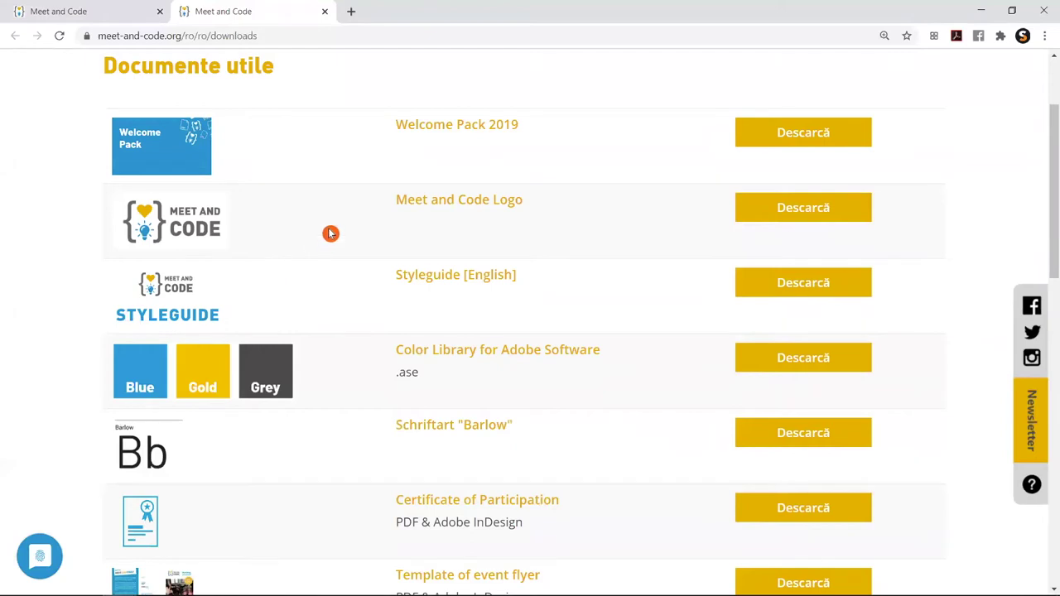
pyautogui.scroll(-1, 330, 234)
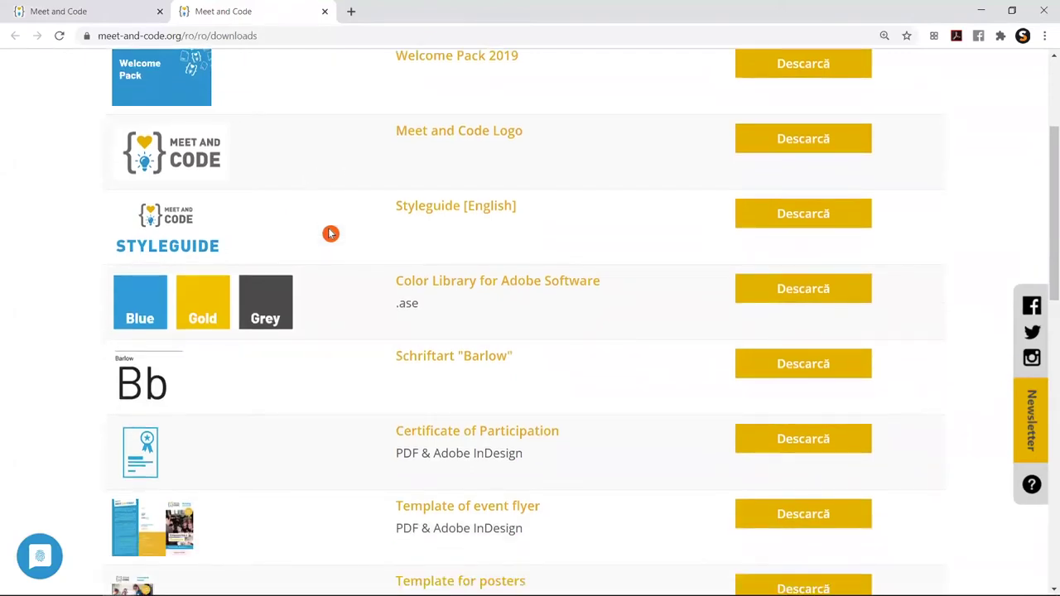
pyautogui.scroll(1, 337, 243)
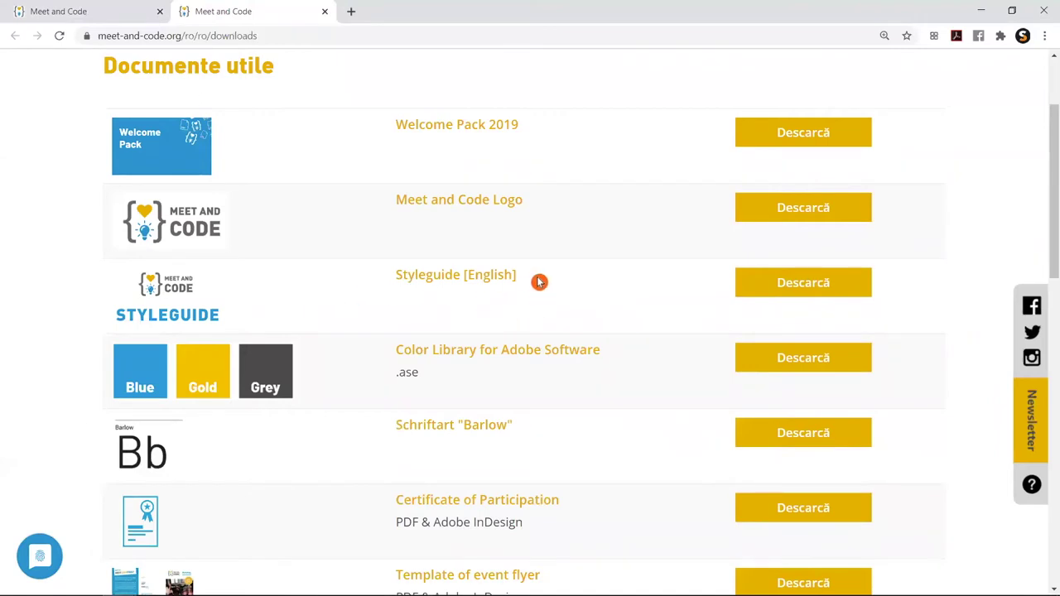
pyautogui.moveTo(539, 282); pyautogui.dragTo(362, 280)
pyautogui.click(758, 269)
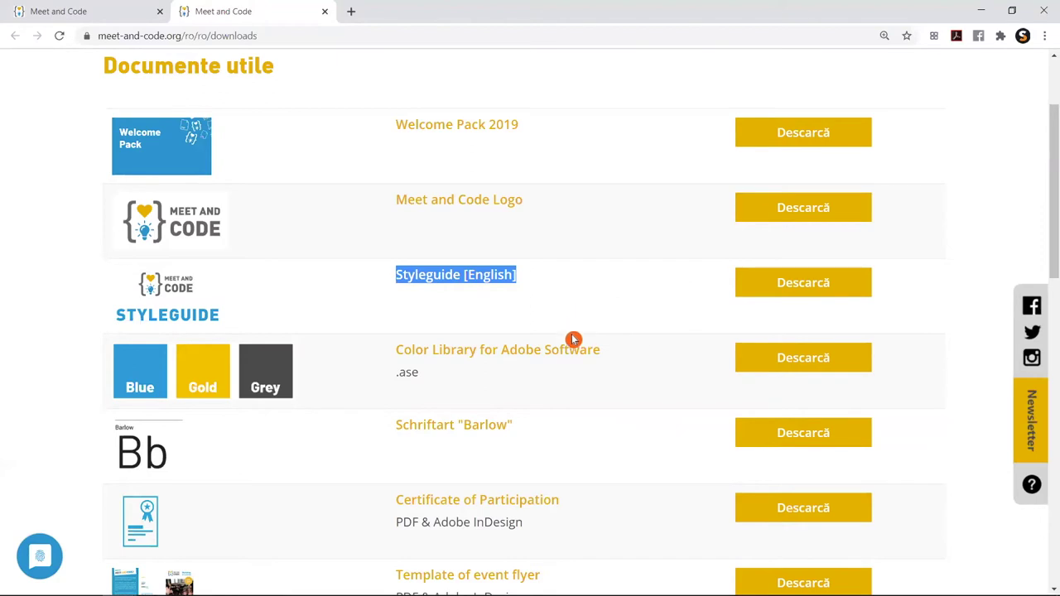
# - Return to the event proposal form and examine the Titlu eveniment and Descriere pe scurt fields
pyautogui.scroll(3, 570, 339)
pyautogui.click(106, 10)
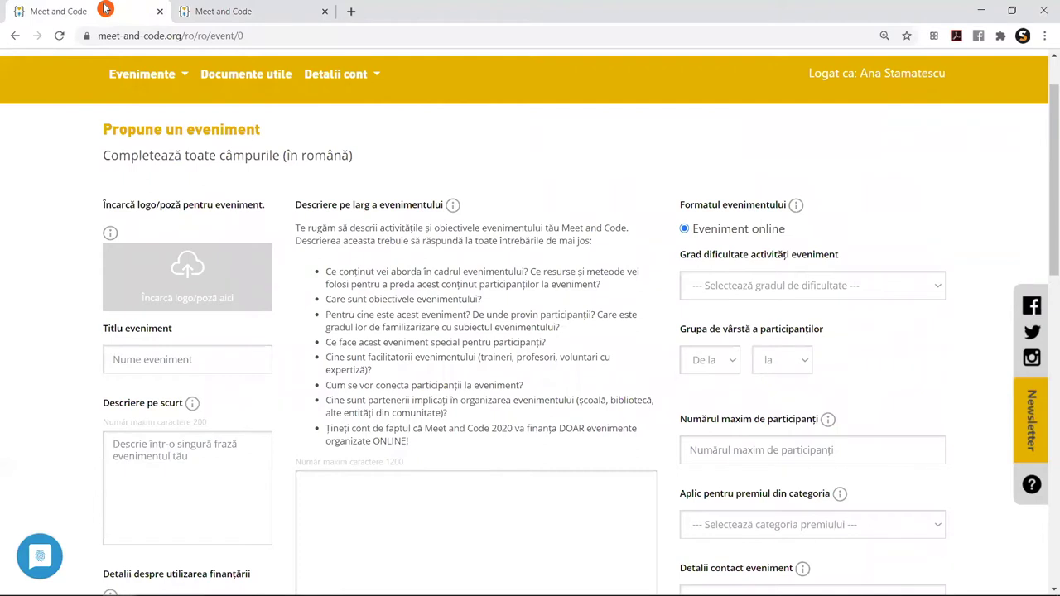
pyautogui.moveTo(182, 340); pyautogui.dragTo(104, 328)
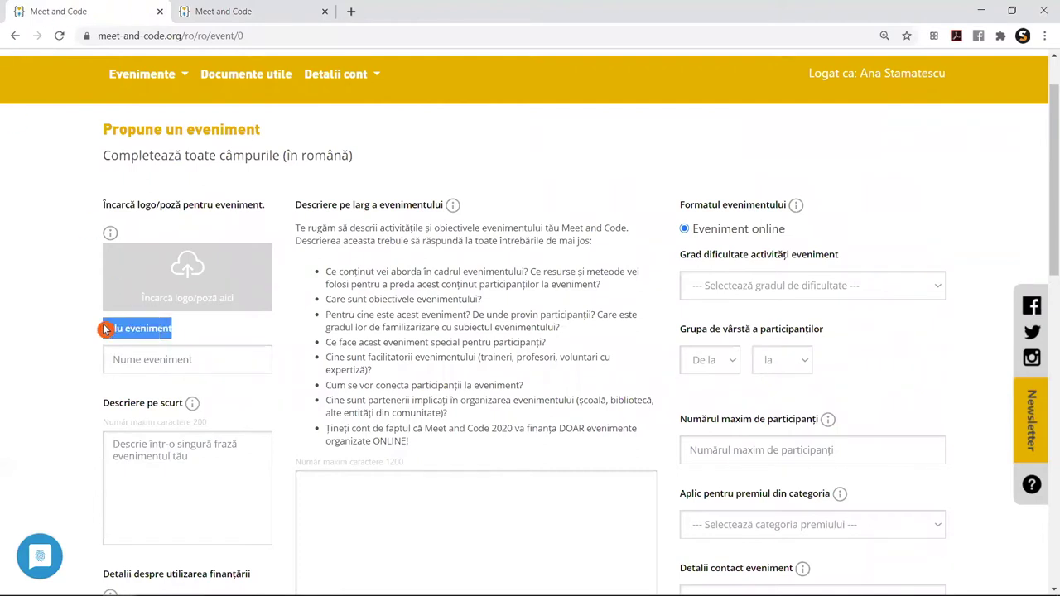
pyautogui.click(205, 359)
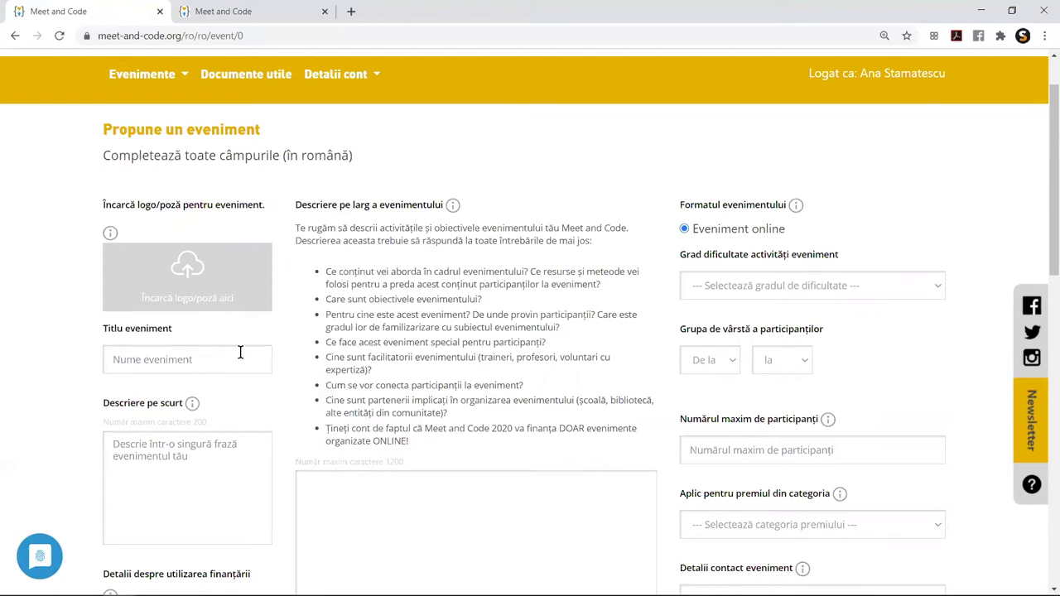
pyautogui.scroll(-3, 223, 366)
pyautogui.click(205, 303)
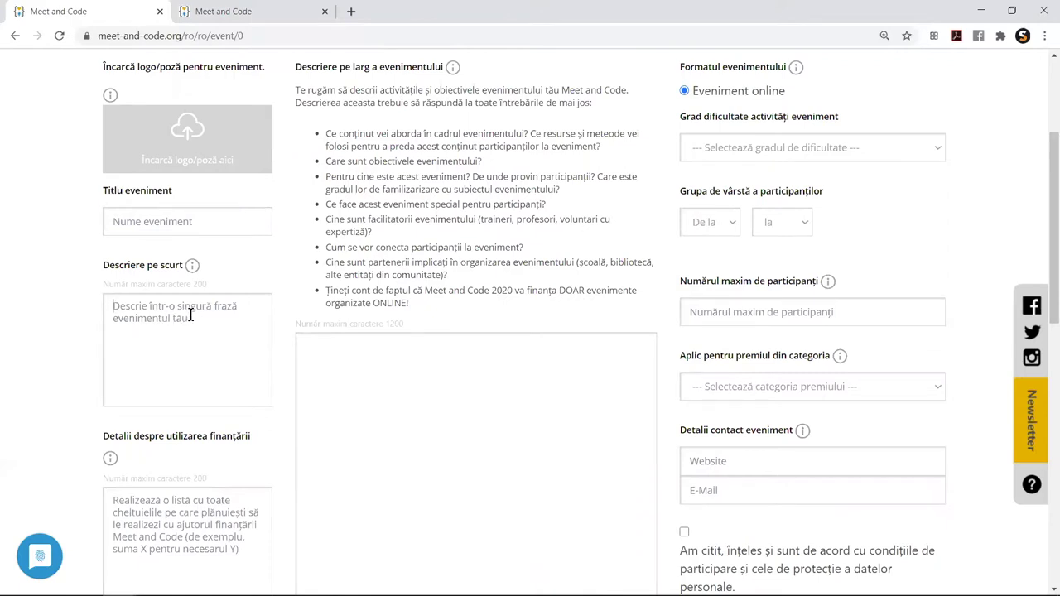
pyautogui.click(208, 286)
# - Examine the guiding questions, character limit and text box of the Descriere pe larg a evenimentului section
pyautogui.scroll(-1, 220, 319)
pyautogui.scroll(2, 464, 329)
pyautogui.moveTo(443, 137); pyautogui.dragTo(329, 136)
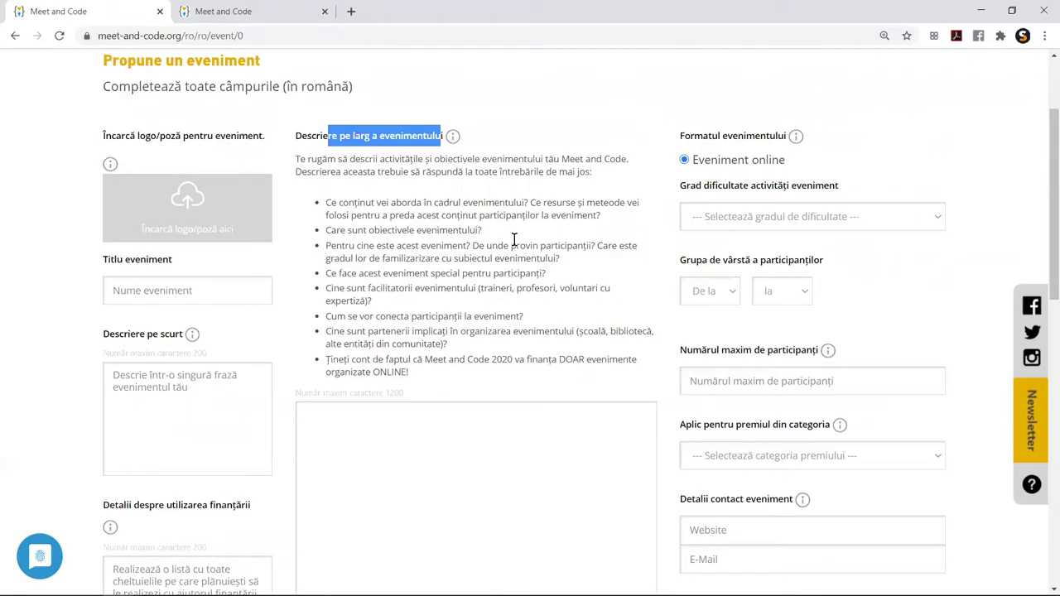
pyautogui.click(402, 394)
pyautogui.moveTo(378, 394); pyautogui.dragTo(474, 400)
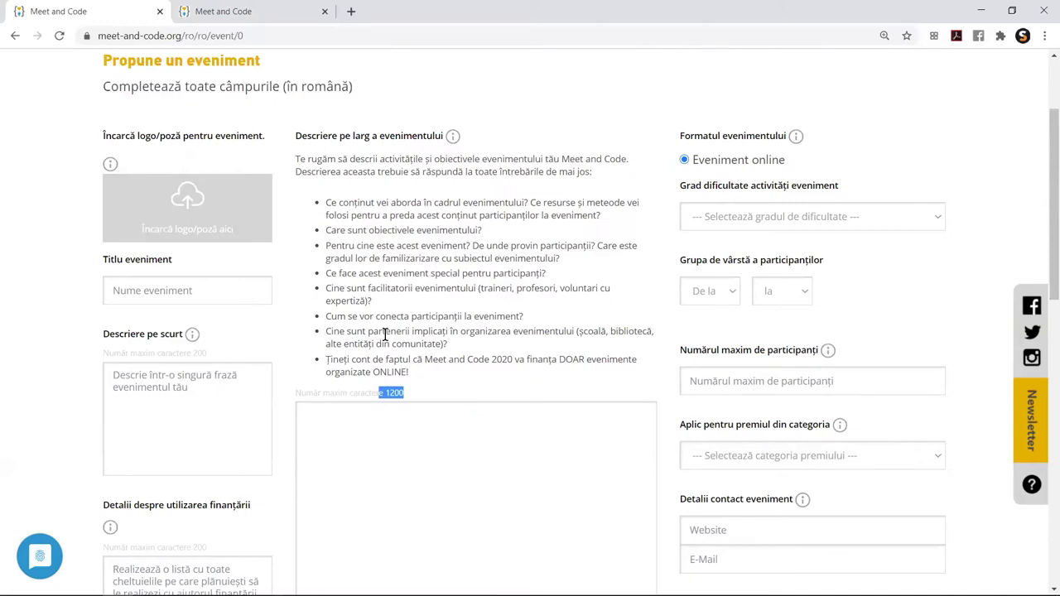
pyautogui.moveTo(419, 376); pyautogui.dragTo(337, 203)
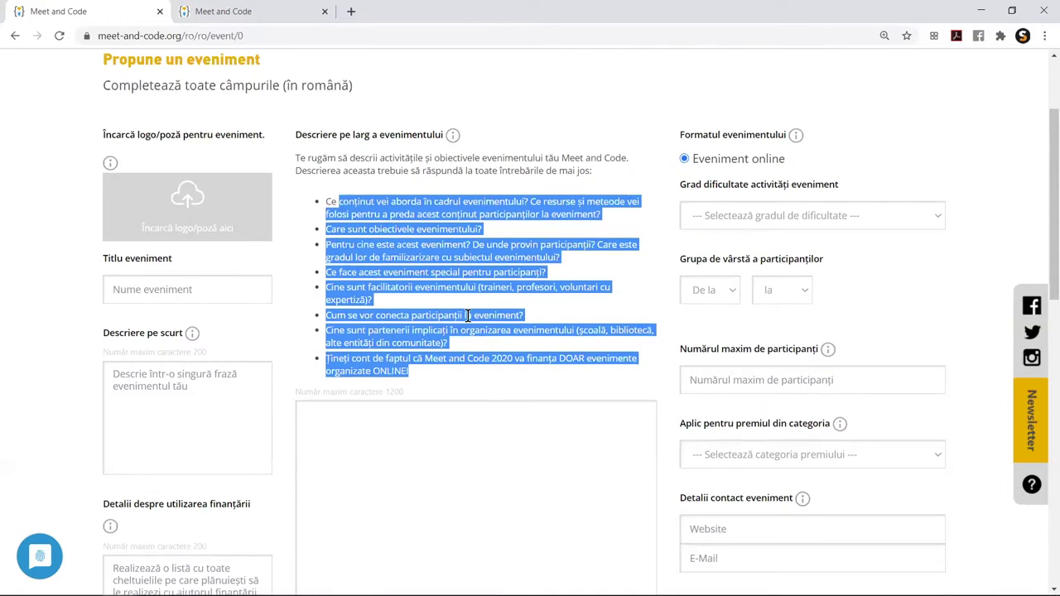
pyautogui.scroll(-1, 470, 321)
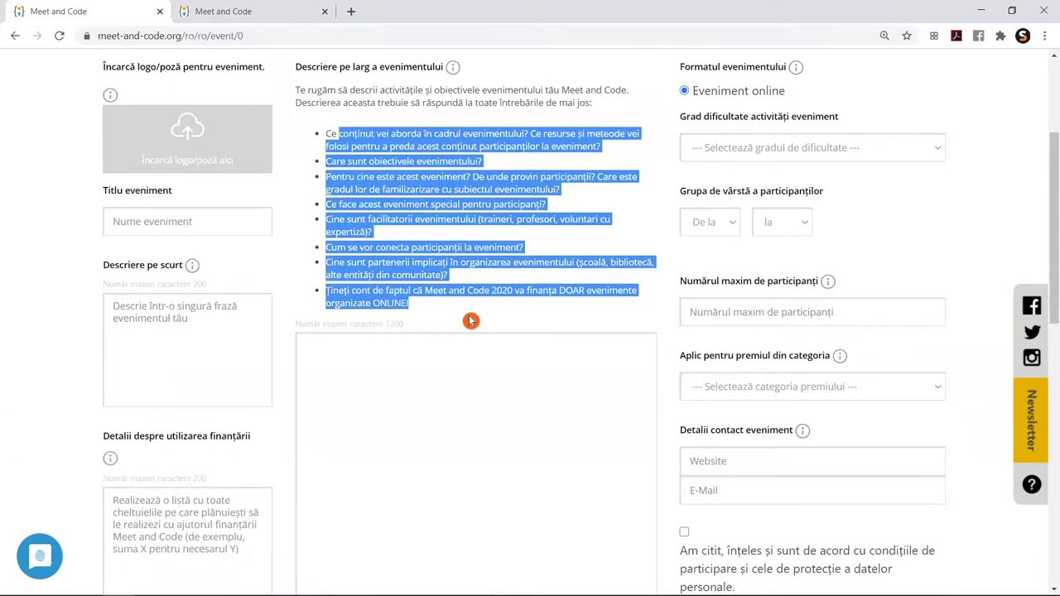
pyautogui.click(469, 351)
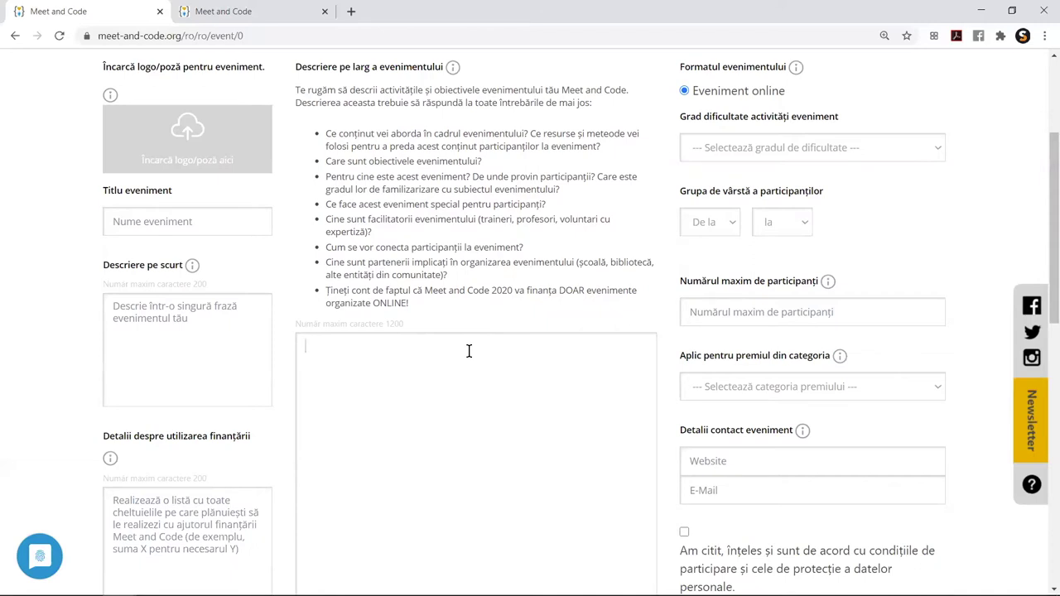
pyautogui.click(469, 351)
# - Examine the Detalii despre utilizarea finanțării section and its instructions for listing planned expenses
pyautogui.scroll(-1, 489, 244)
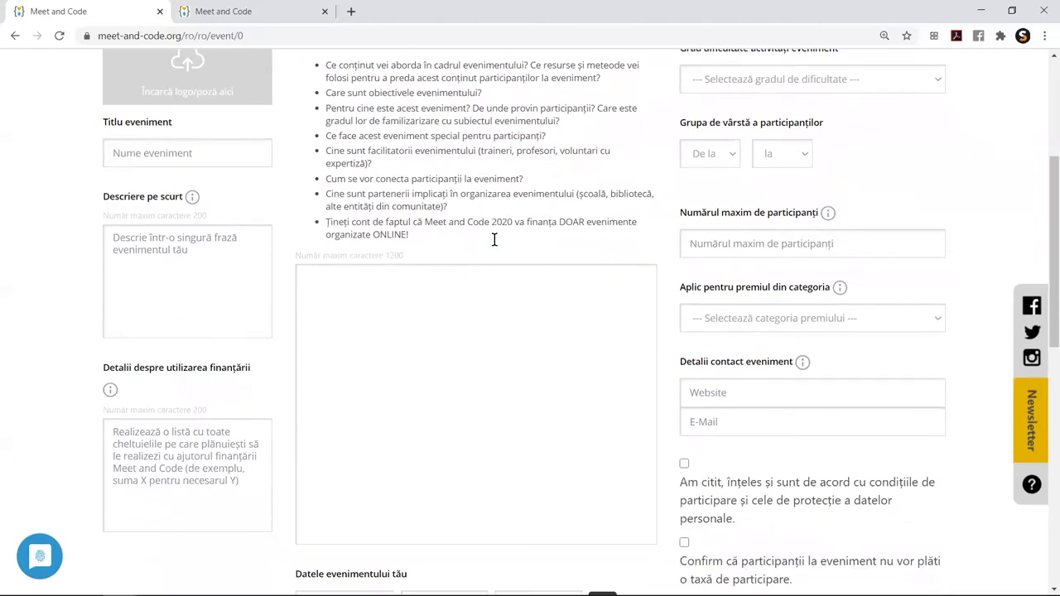
pyautogui.moveTo(249, 367); pyautogui.dragTo(132, 365)
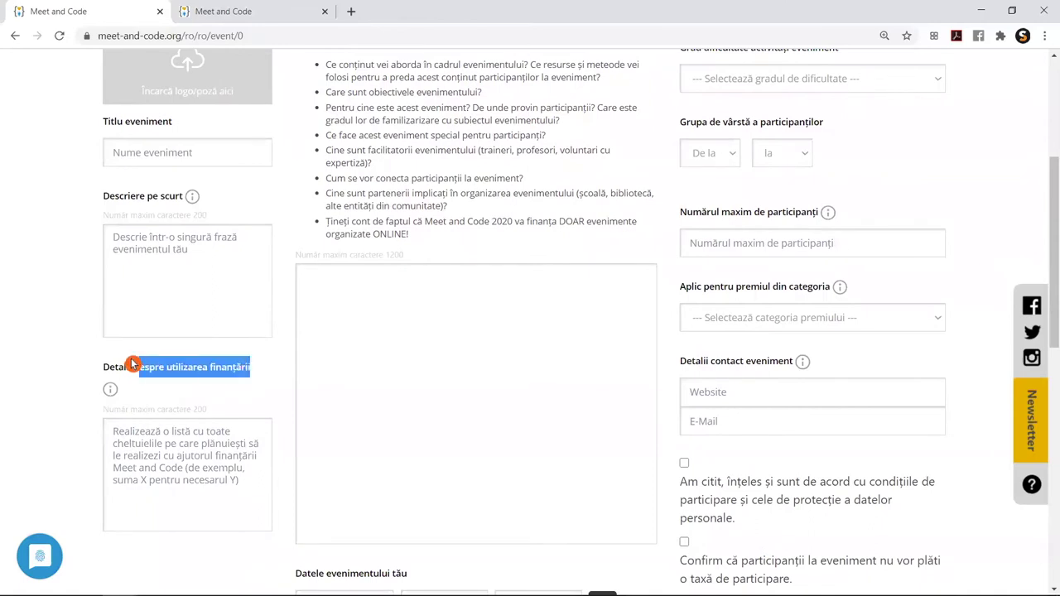
pyautogui.click(226, 394)
pyautogui.click(240, 402)
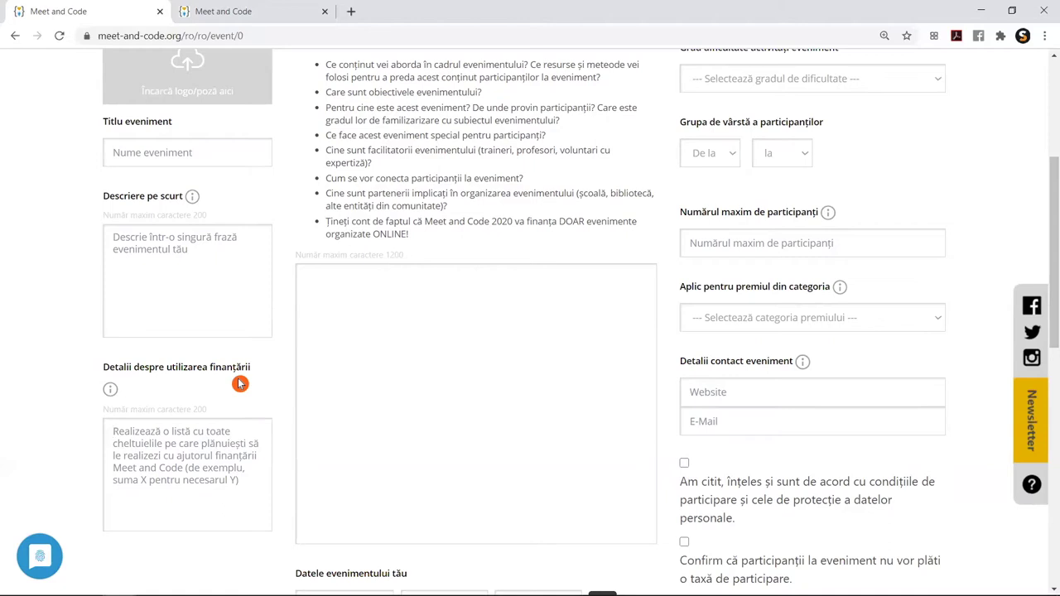
pyautogui.scroll(-1, 199, 365)
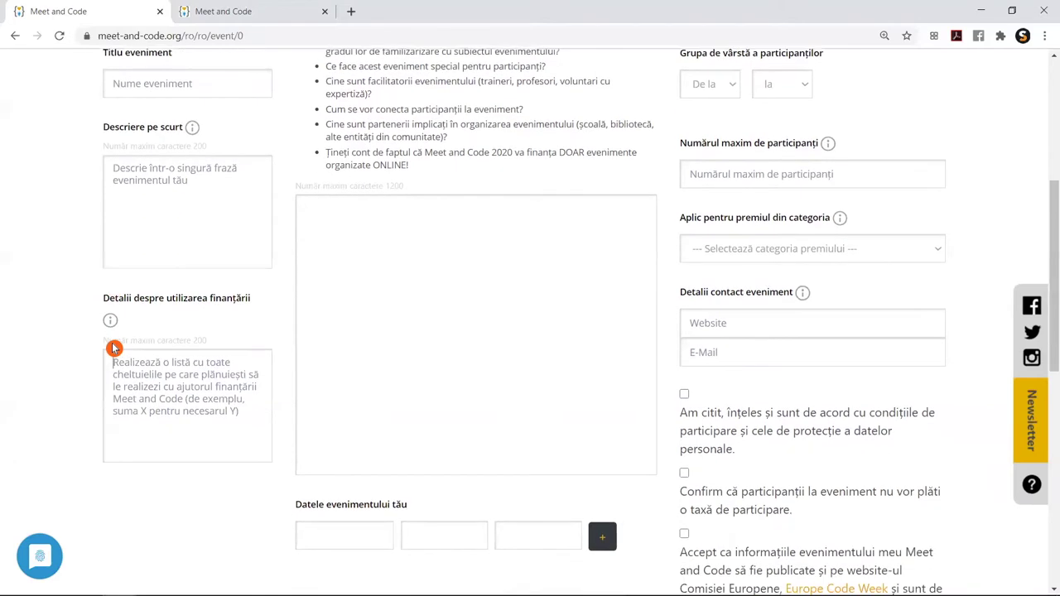
pyautogui.click(187, 374)
pyautogui.click(198, 444)
# - Set the event date to 04.09.2020 with a start time of 18:30 and an end time of 19:00
pyautogui.scroll(-2, 398, 396)
pyautogui.moveTo(423, 370); pyautogui.dragTo(304, 364)
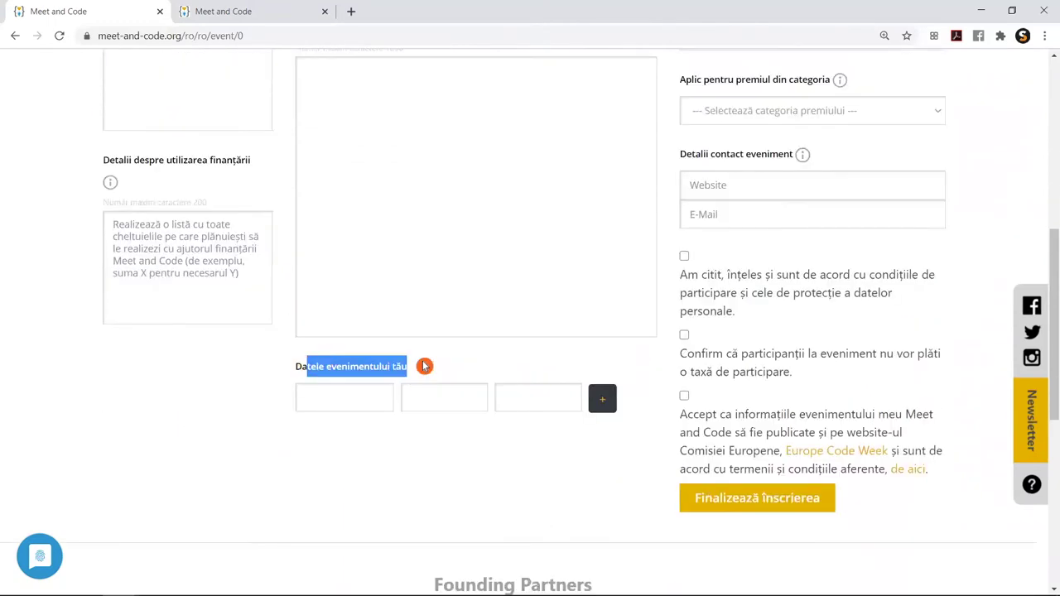
pyautogui.click(382, 393)
pyautogui.click(408, 470)
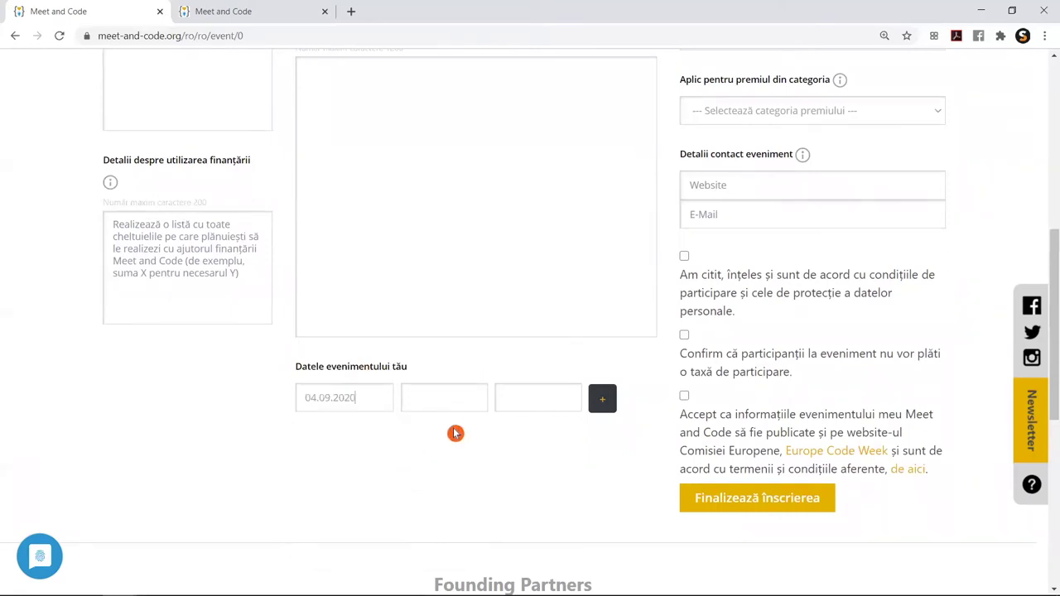
pyautogui.click(447, 395)
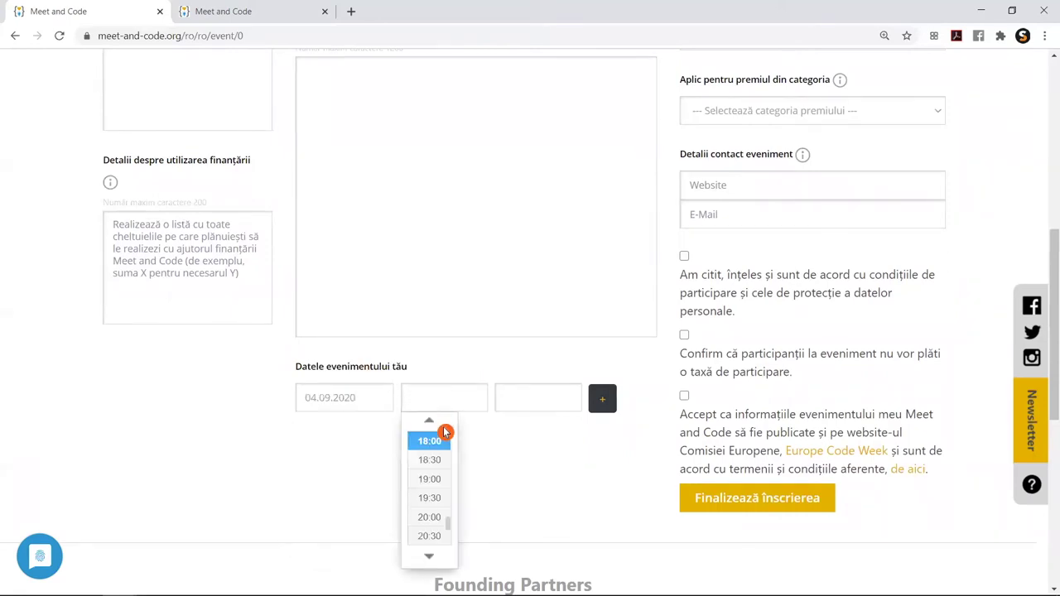
pyautogui.click(429, 460)
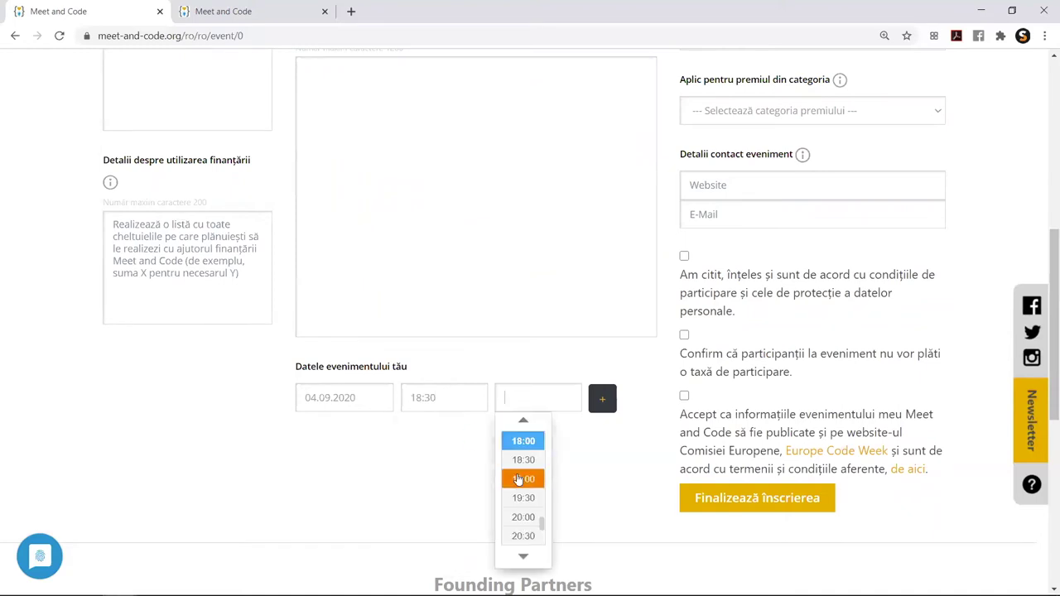
pyautogui.click(518, 479)
# - Add a second date row under Datele evenimentului tău, check its date and time fields, and leave them empty
pyautogui.click(602, 399)
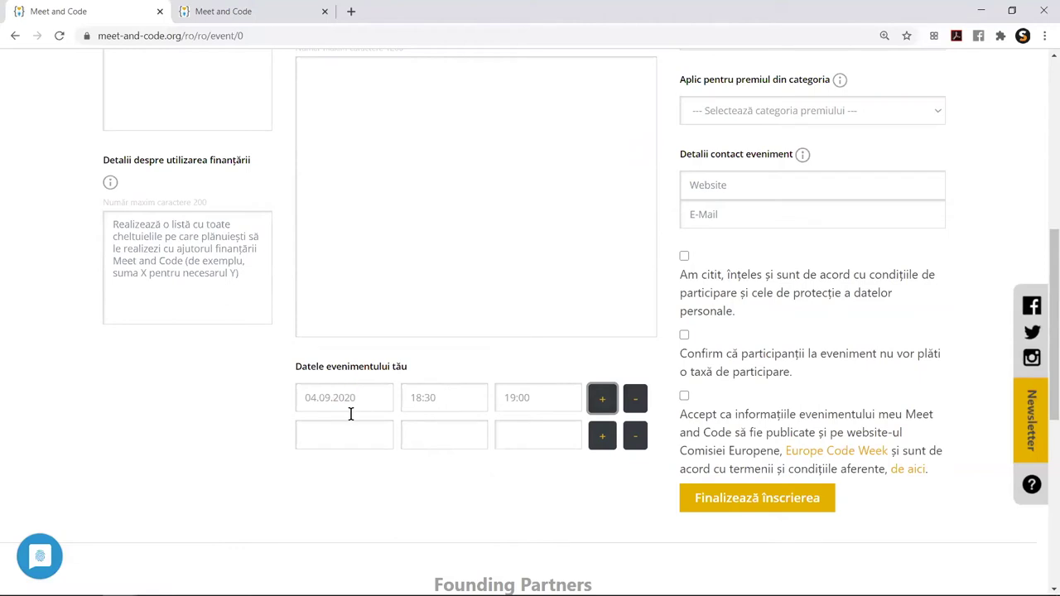
pyautogui.click(369, 439)
pyautogui.click(445, 439)
pyautogui.click(518, 481)
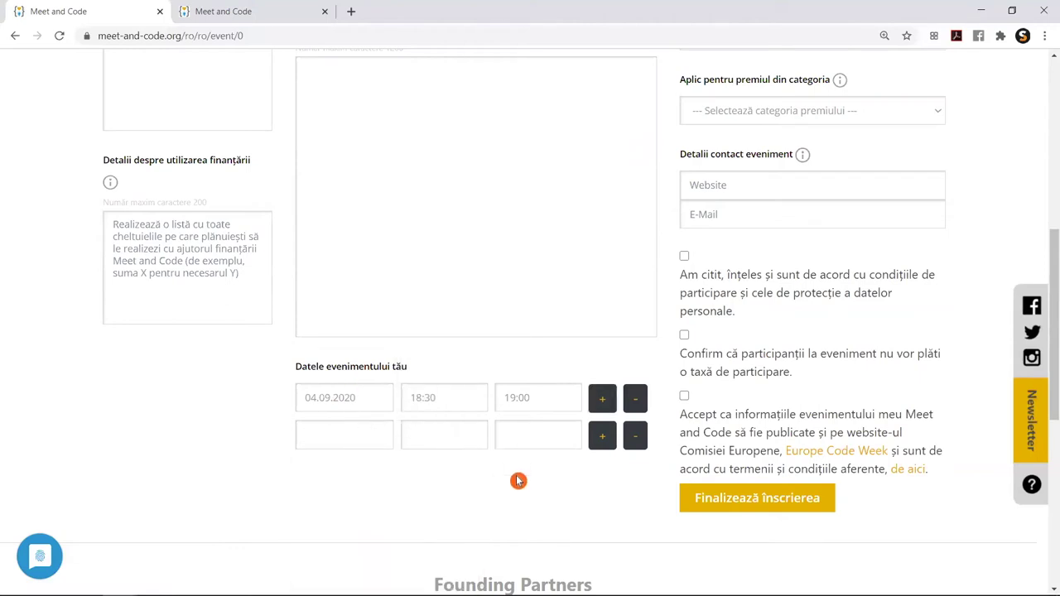
pyautogui.scroll(4, 520, 464)
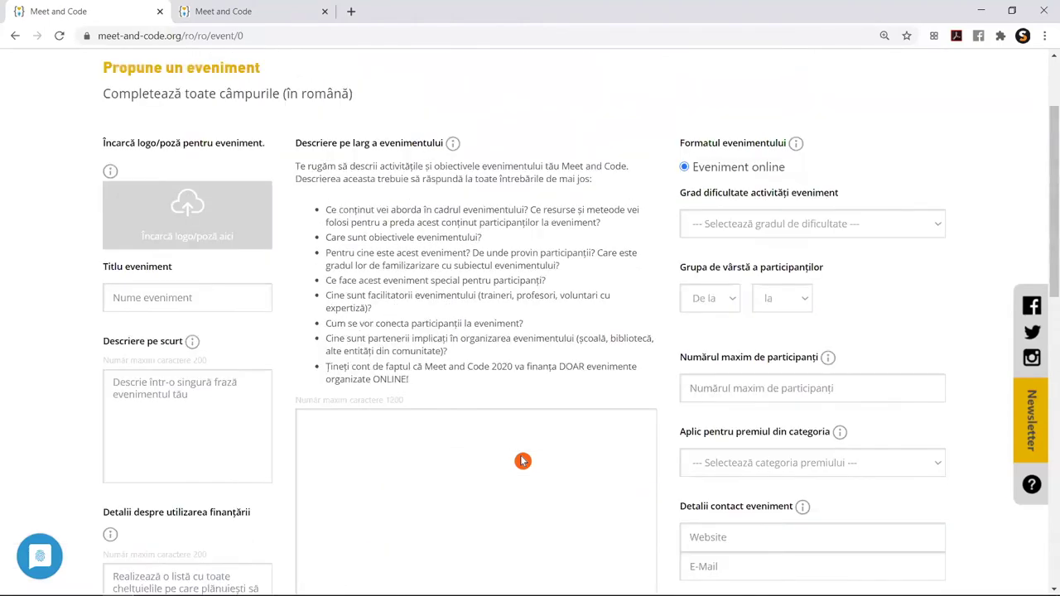
# - Set the Grad dificultate activități eveniment option to Începător
pyautogui.scroll(2, 523, 462)
pyautogui.moveTo(839, 324); pyautogui.dragTo(739, 335)
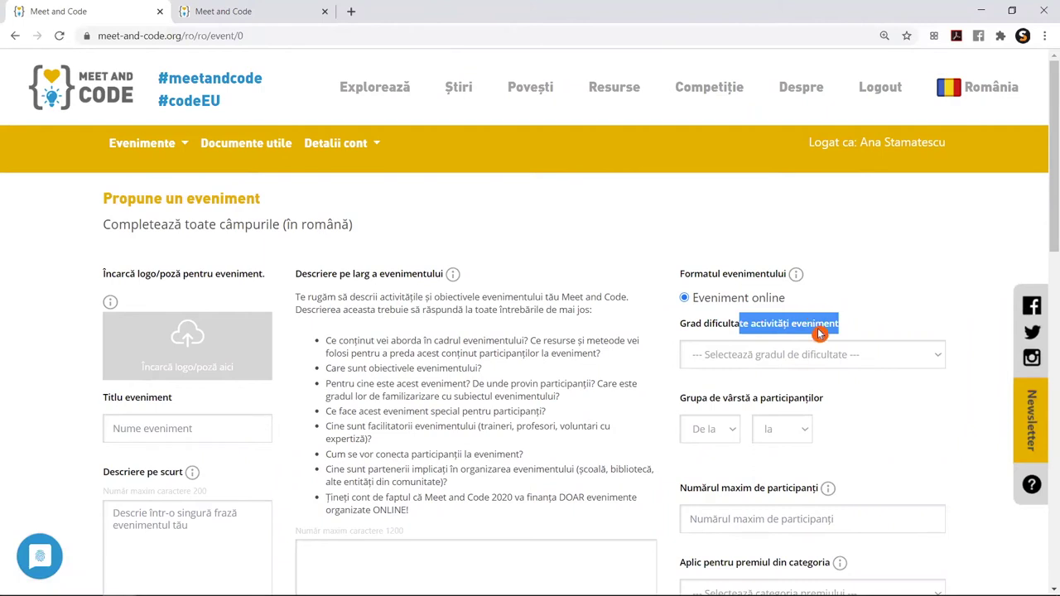
pyautogui.click(865, 353)
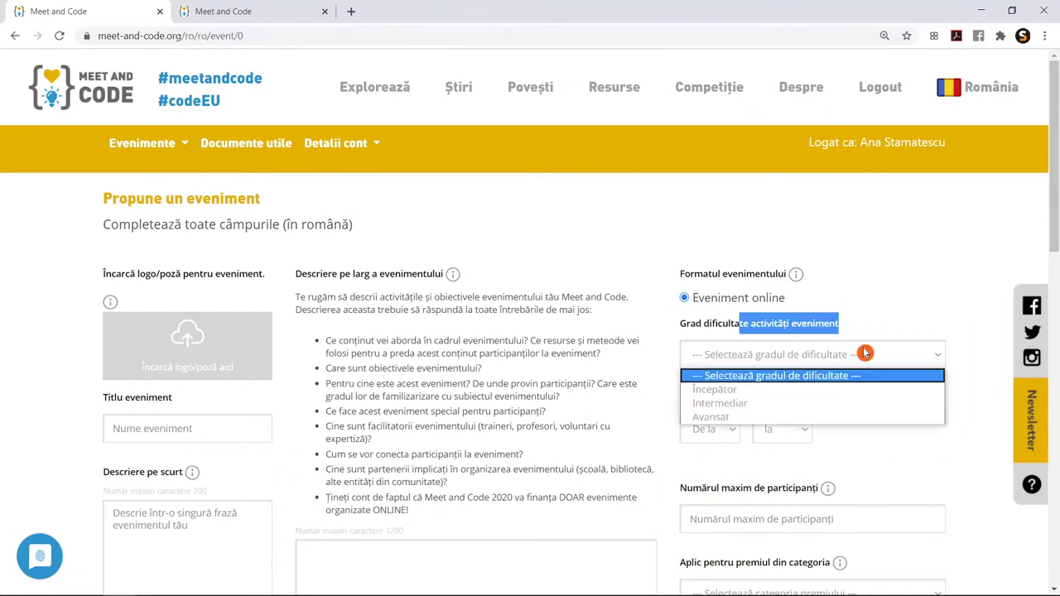
pyautogui.click(844, 390)
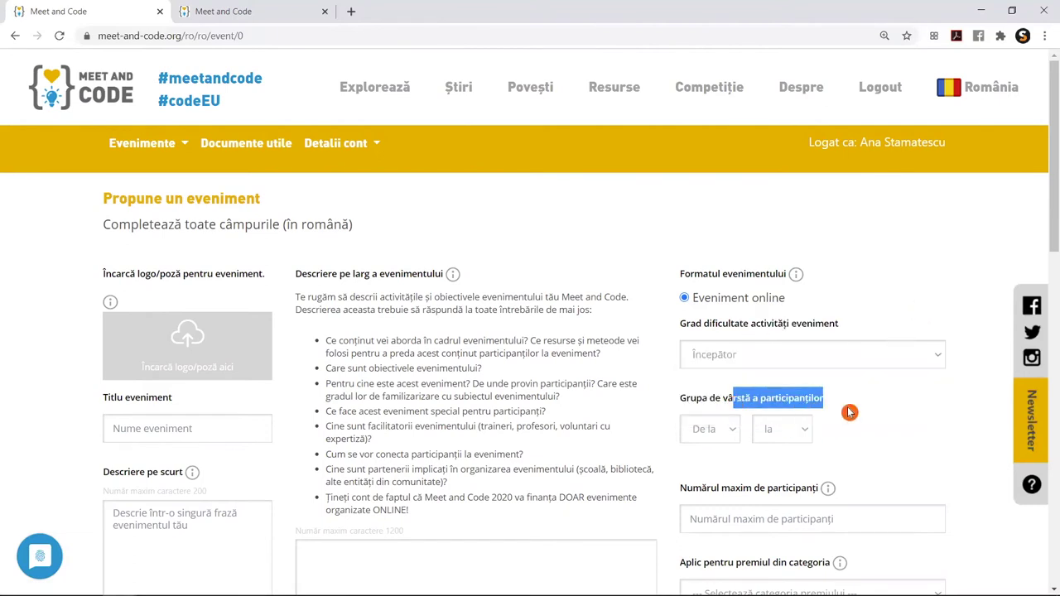
# - Set the participants' starting age to 16 and check the available upper age limits without choosing one
pyautogui.click(725, 432)
pyautogui.click(697, 296)
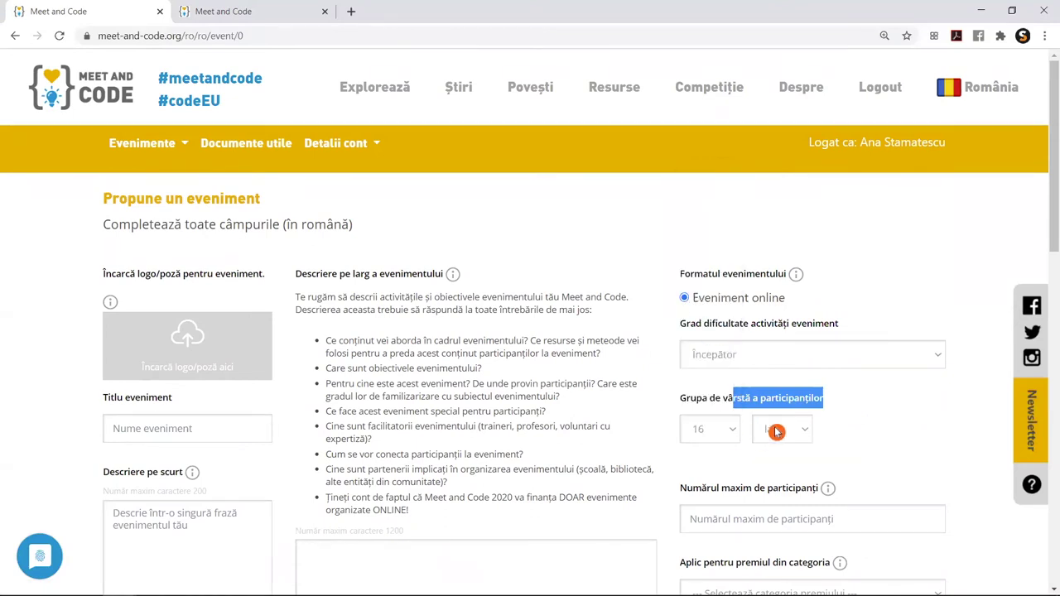
pyautogui.click(782, 433)
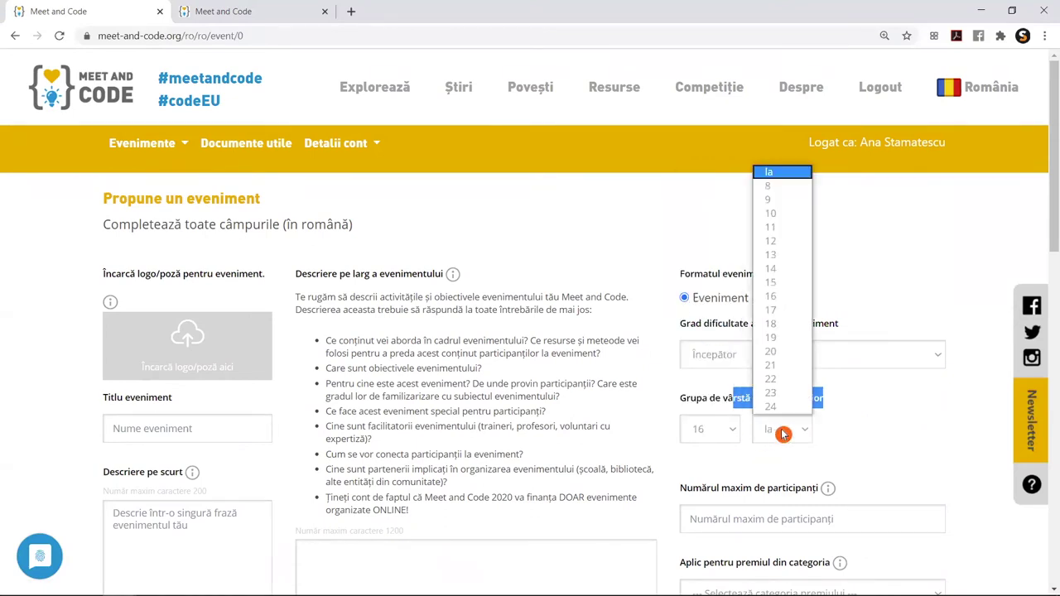
pyautogui.click(897, 421)
# - Set the maximum number of participants to 15
pyautogui.scroll(-3, 884, 394)
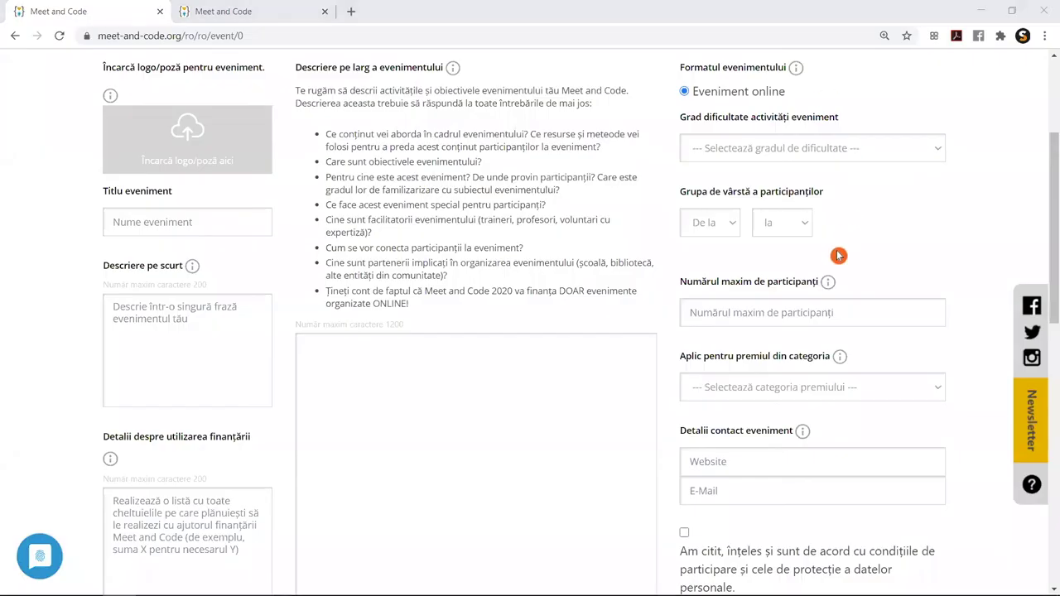
pyautogui.moveTo(786, 283); pyautogui.dragTo(698, 282)
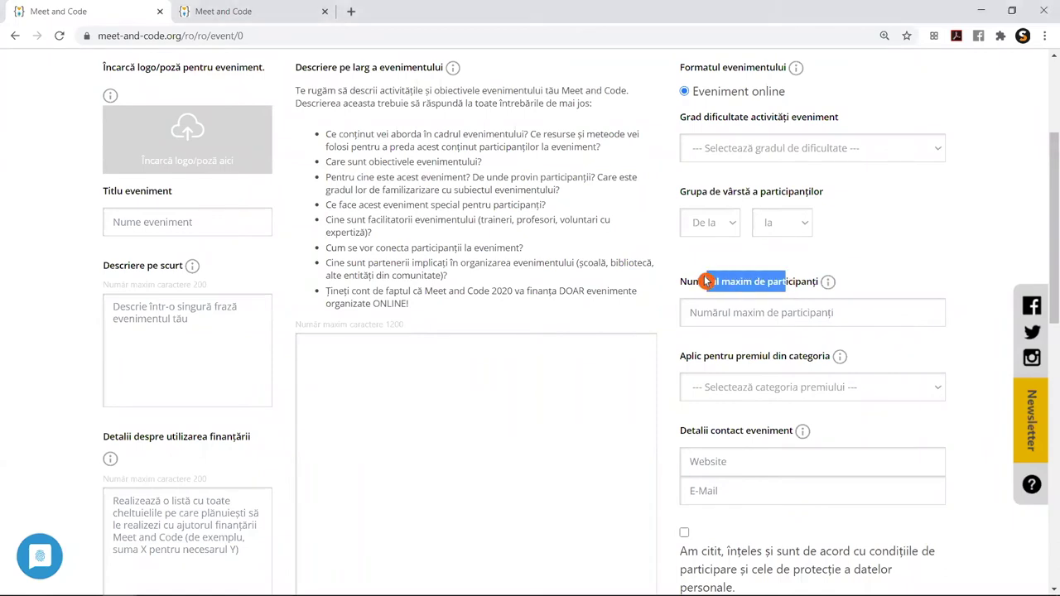
pyautogui.click(744, 312)
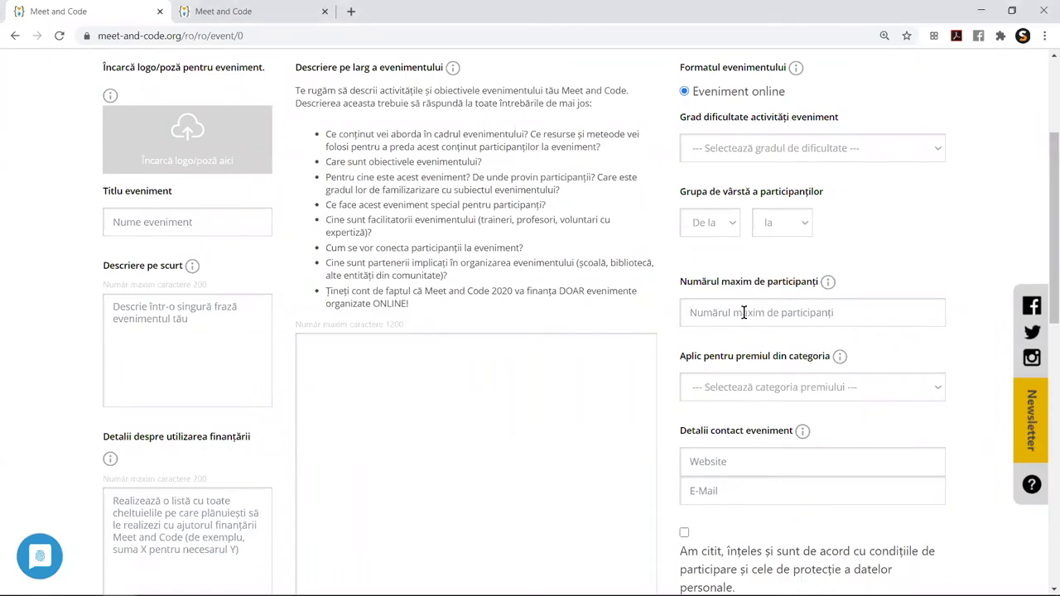
pyautogui.write('15')
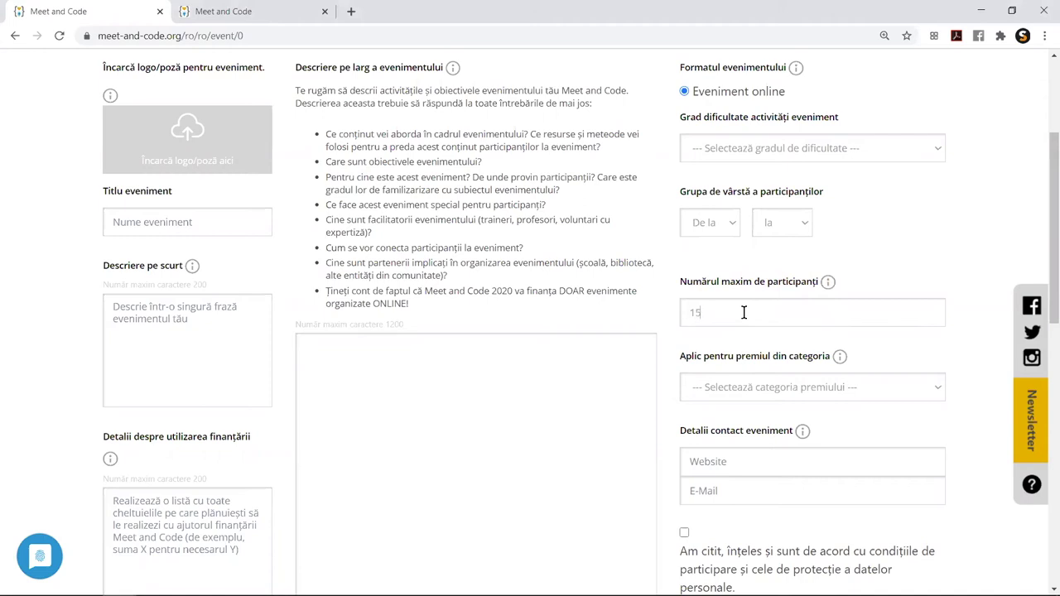
pyautogui.moveTo(827, 285)
# - Review the award categories under Aplic pentru premiul din categoria and choose Fără participare
pyautogui.moveTo(826, 356); pyautogui.dragTo(750, 356)
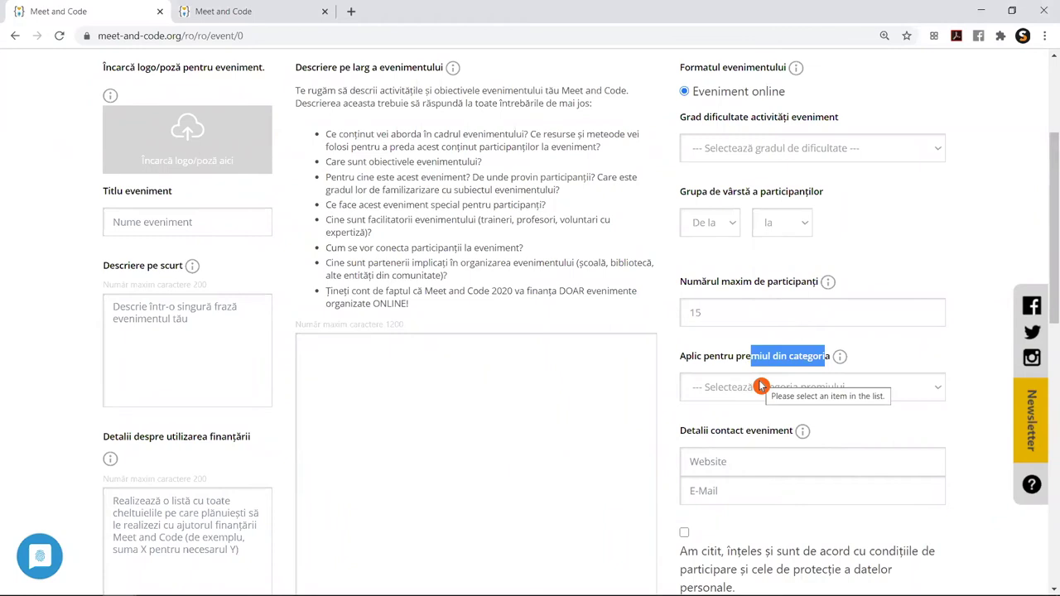
pyautogui.click(761, 388)
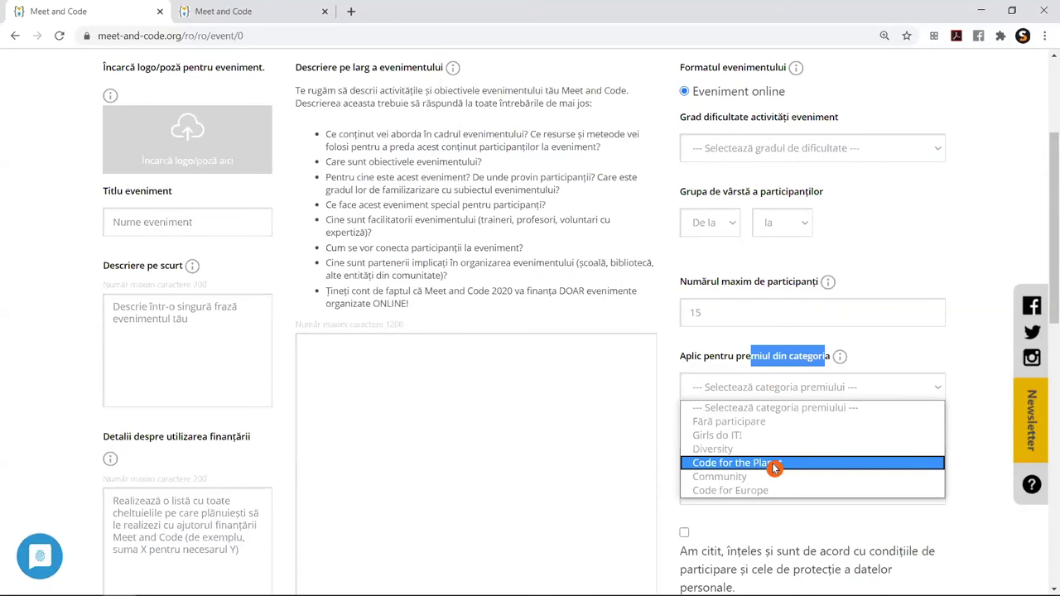
pyautogui.click(691, 423)
pyautogui.scroll(3, 695, 281)
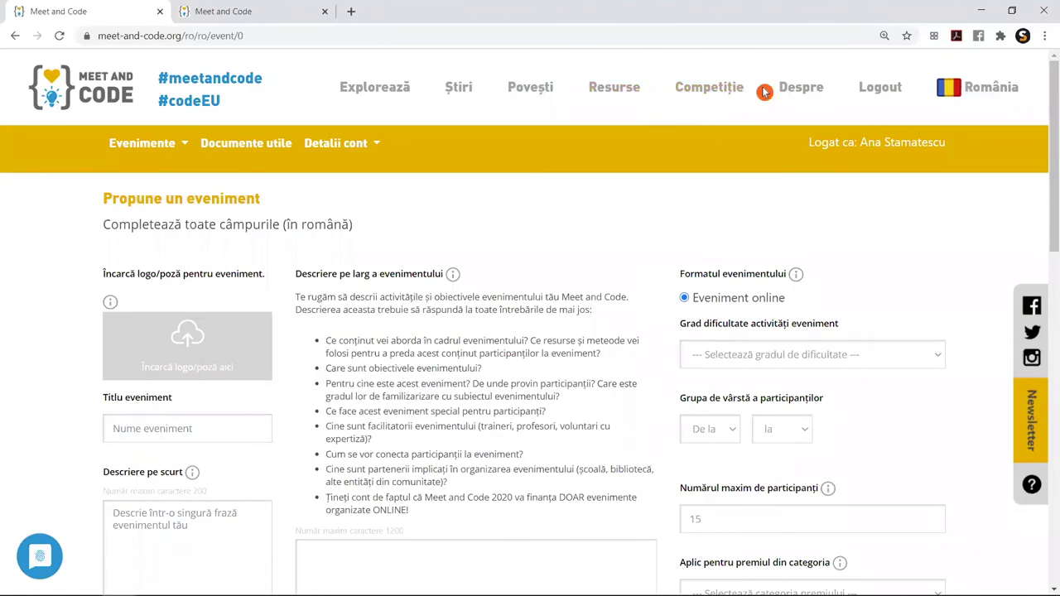
pyautogui.scroll(-3, 715, 241)
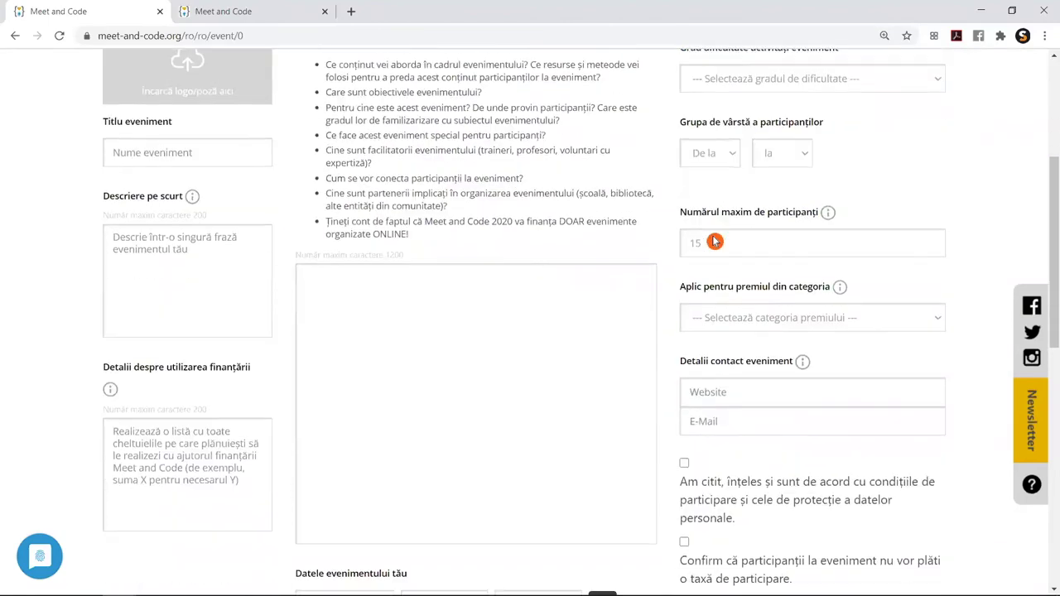
pyautogui.click(775, 319)
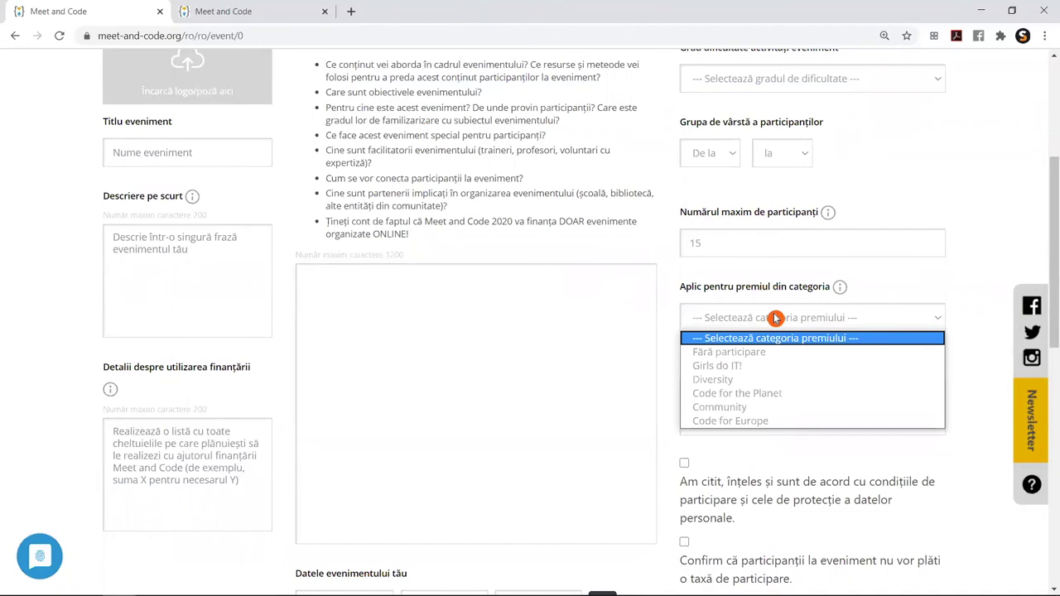
pyautogui.click(787, 354)
# - Examine the Website and E-Mail fields under Detalii contact eveniment, leaving both empty
pyautogui.scroll(-1, 778, 320)
pyautogui.moveTo(783, 298); pyautogui.dragTo(748, 285)
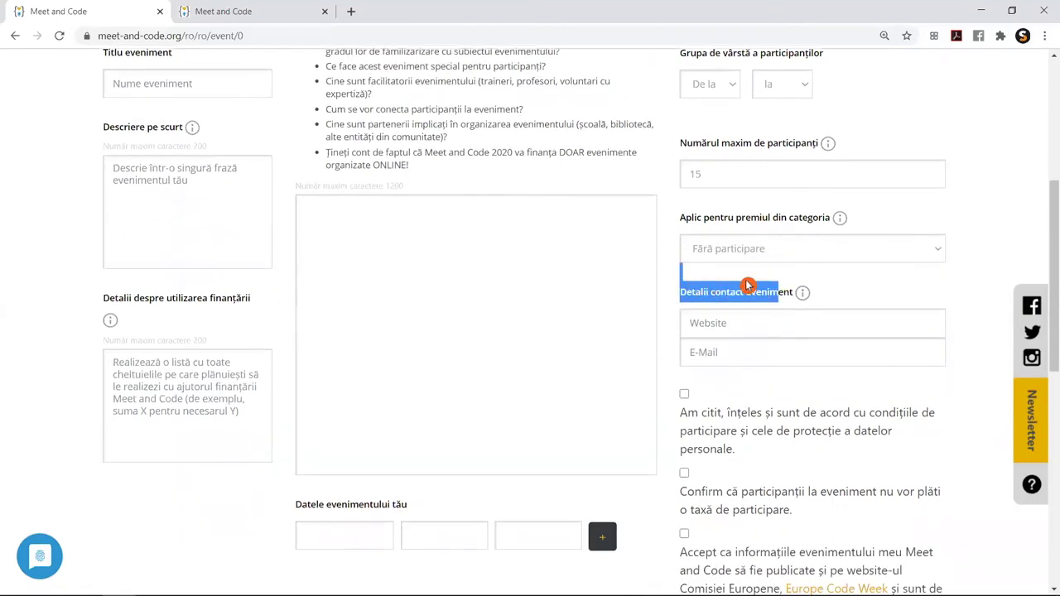
pyautogui.click(751, 329)
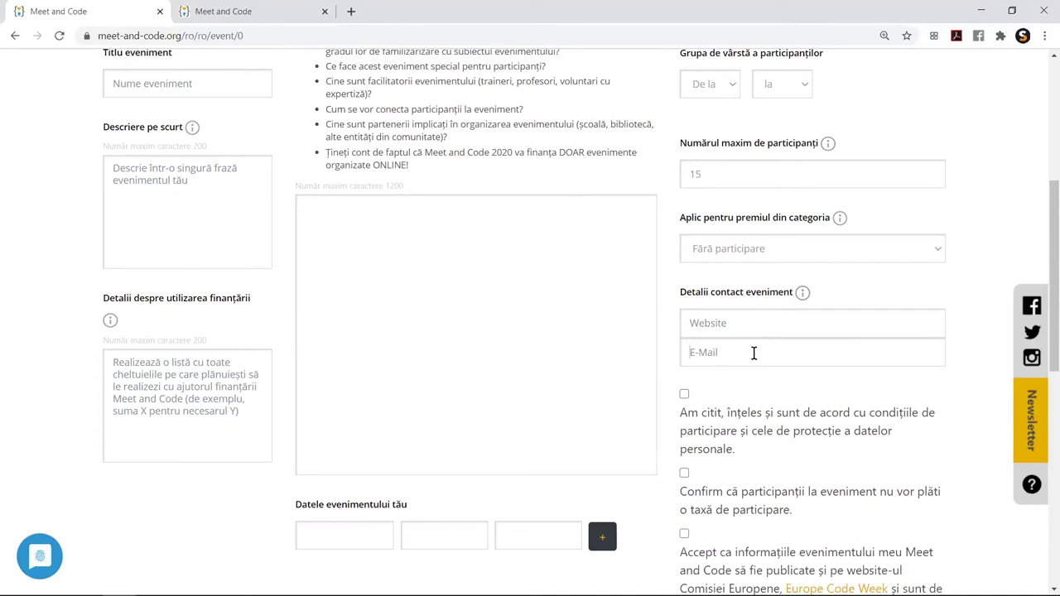
# - Accept the participation and data protection conditions, confirm that participants pay no fee, and agree to publication on the European Commission's website
pyautogui.moveTo(752, 284); pyautogui.dragTo(767, 396)
pyautogui.scroll(-2, 750, 290)
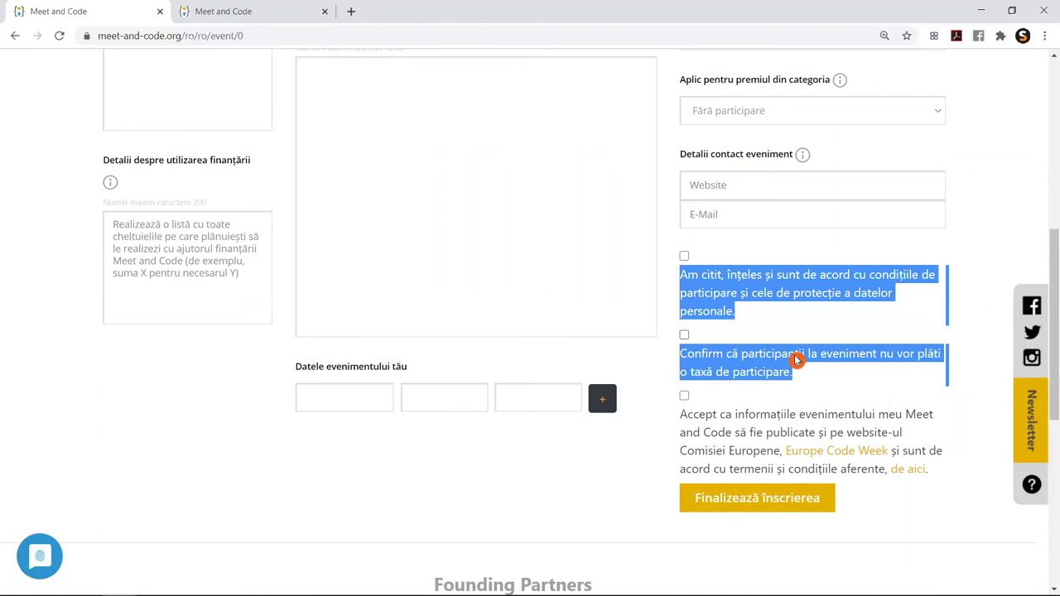
pyautogui.click(703, 299)
pyautogui.click(684, 256)
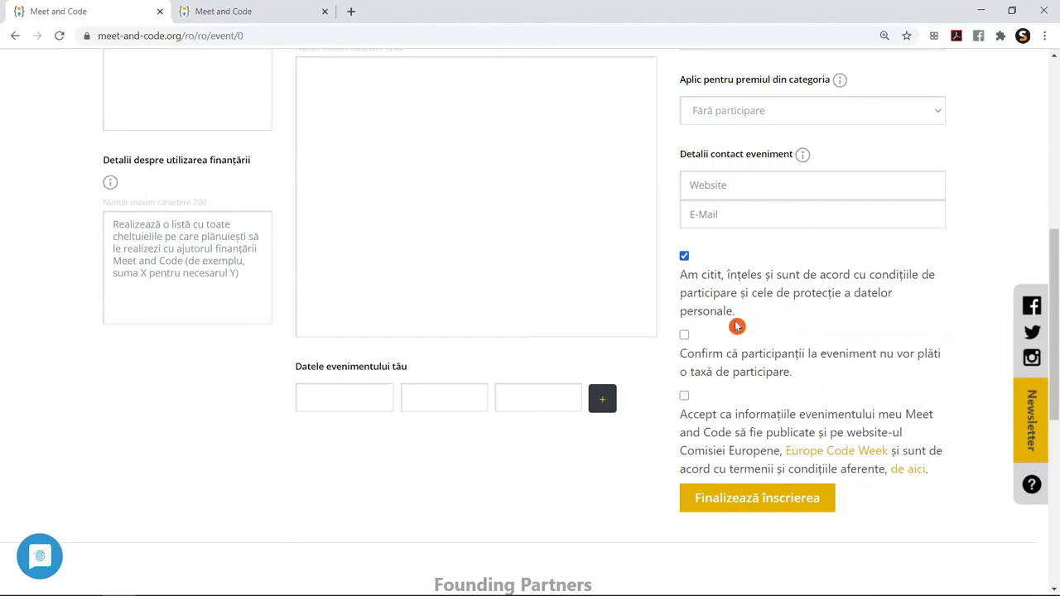
pyautogui.click(684, 334)
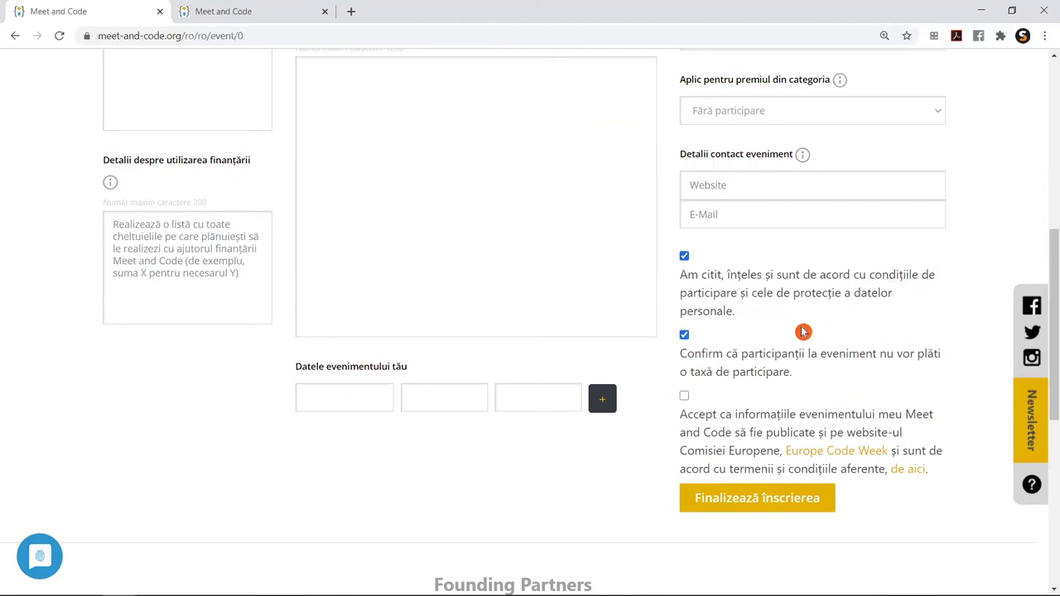
pyautogui.click(685, 396)
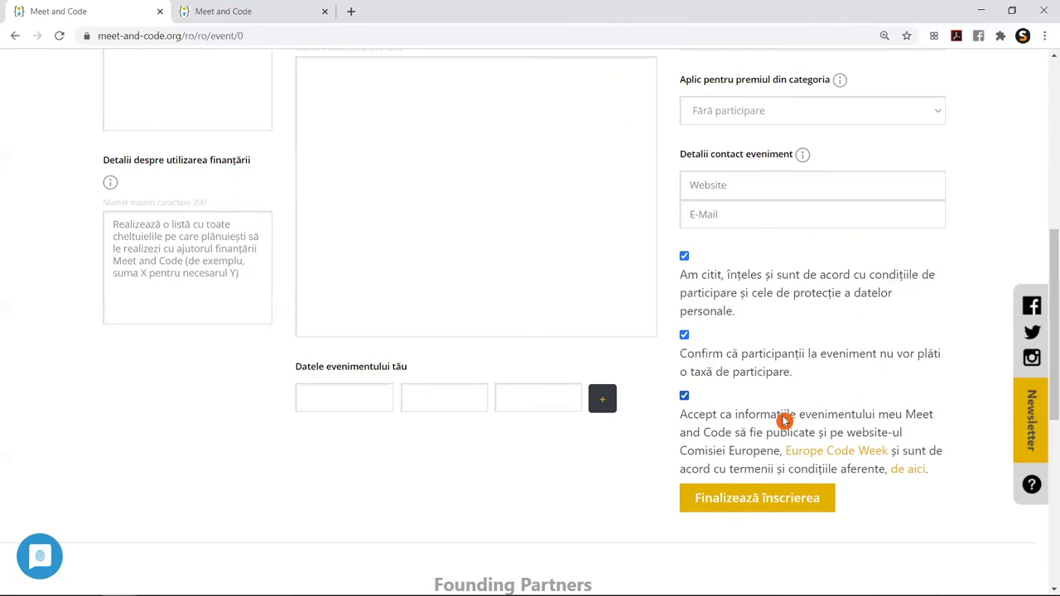
# - Examine the Finalizează înscrierea submission option below the consent statements without submitting the form
pyautogui.scroll(-1, 750, 438)
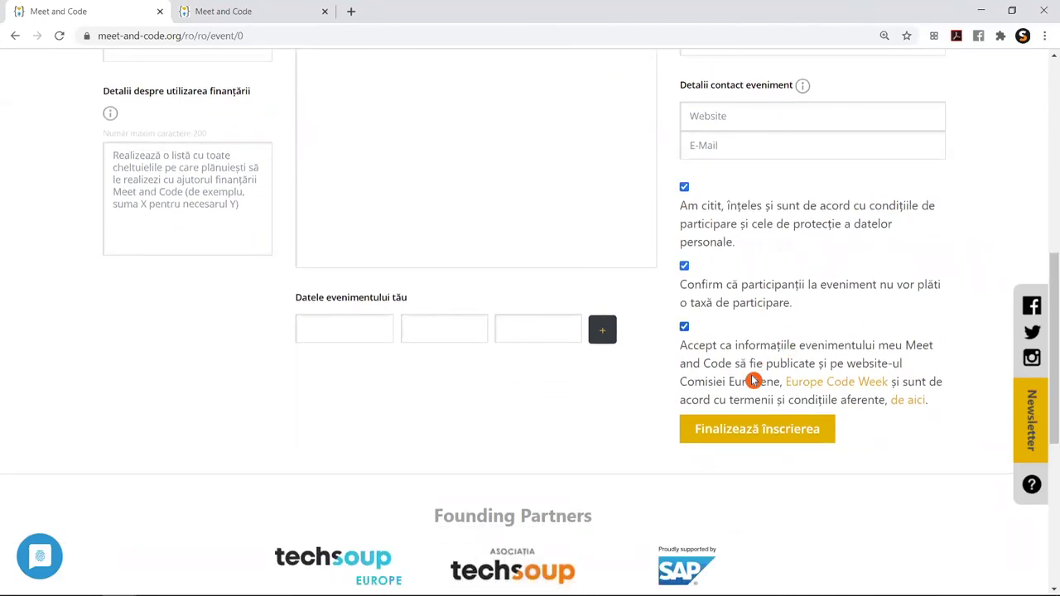
pyautogui.moveTo(871, 465); pyautogui.dragTo(620, 384)
pyautogui.click(814, 453)
# - Check the Evenimente propuse and Propune un eveniment options under Evenimente without leaving the form
pyautogui.scroll(1, 574, 401)
pyautogui.scroll(10, 573, 401)
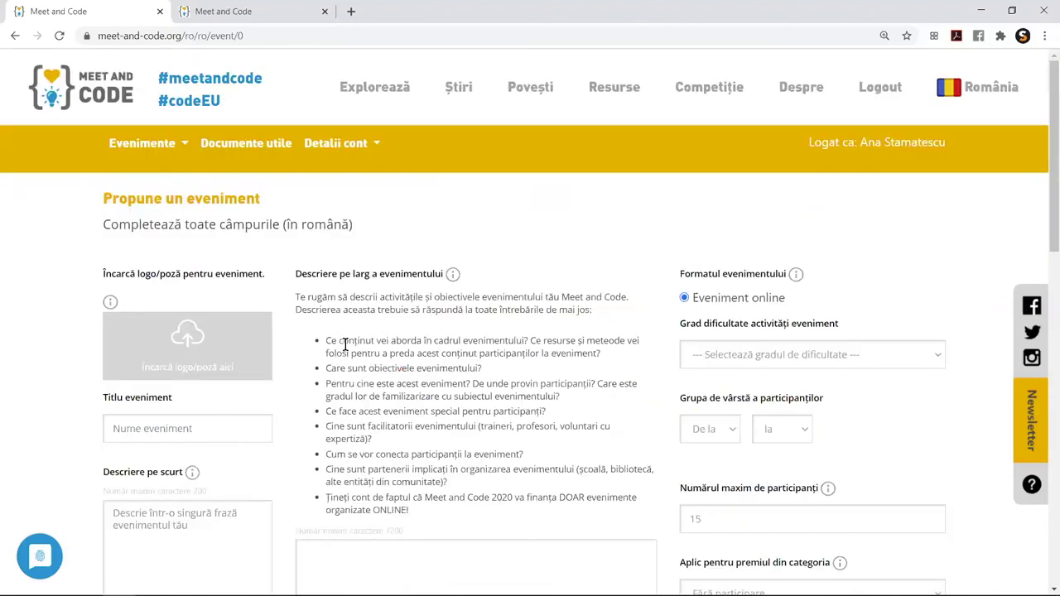
pyautogui.click(171, 143)
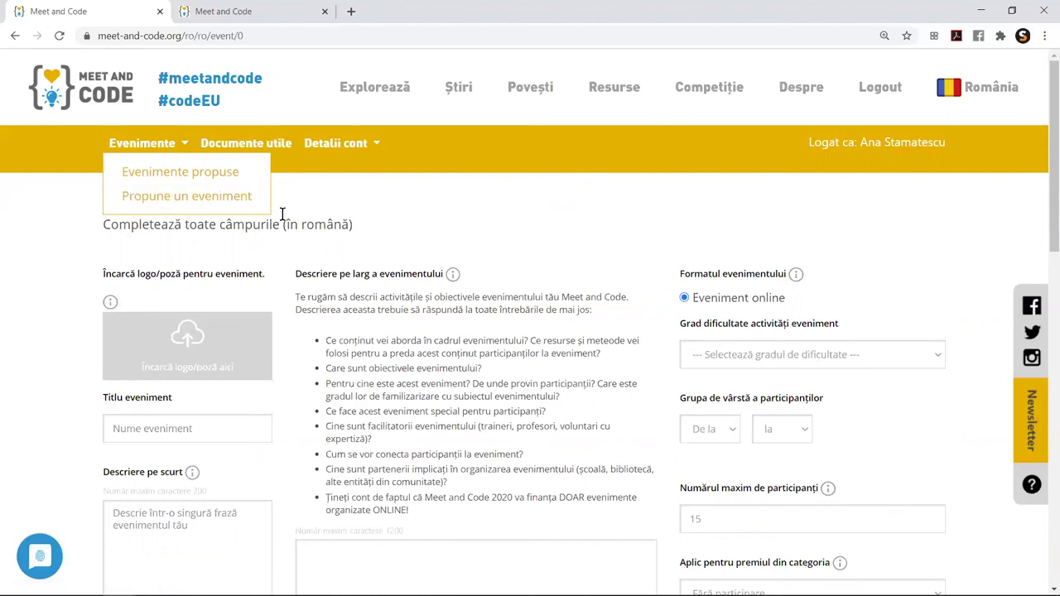
pyautogui.click(405, 207)
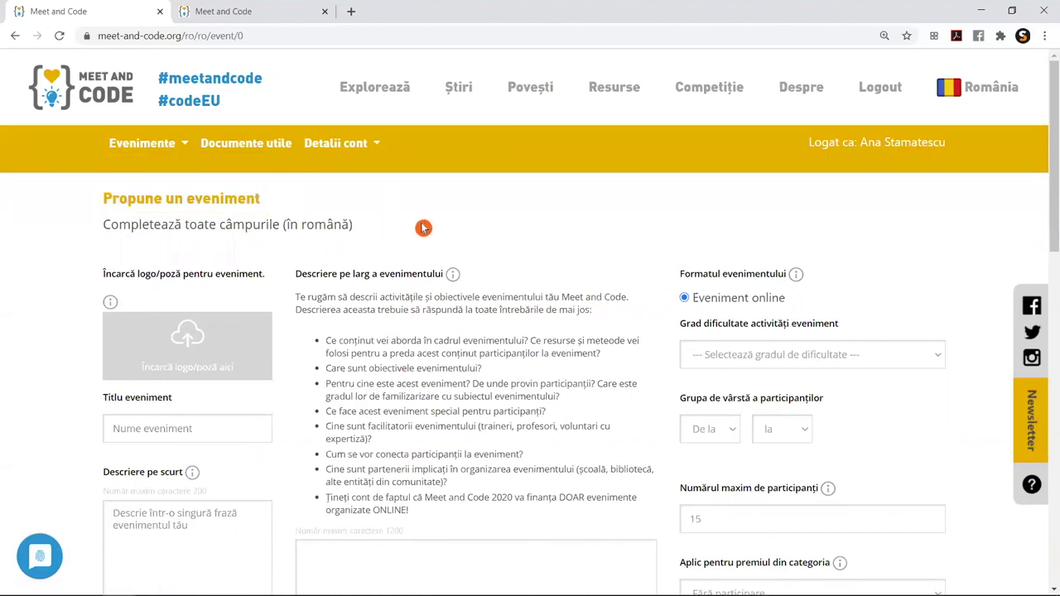
# - Find and highlight the contact e-mail address in the page footer, and return to the form
pyautogui.scroll(-10, 467, 269)
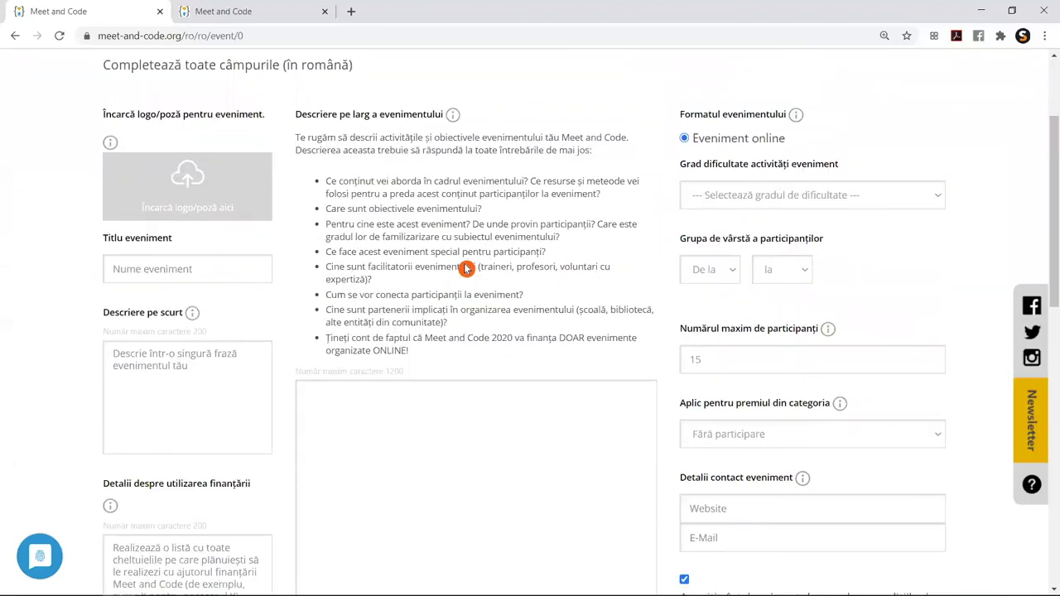
pyautogui.scroll(-2, 467, 269)
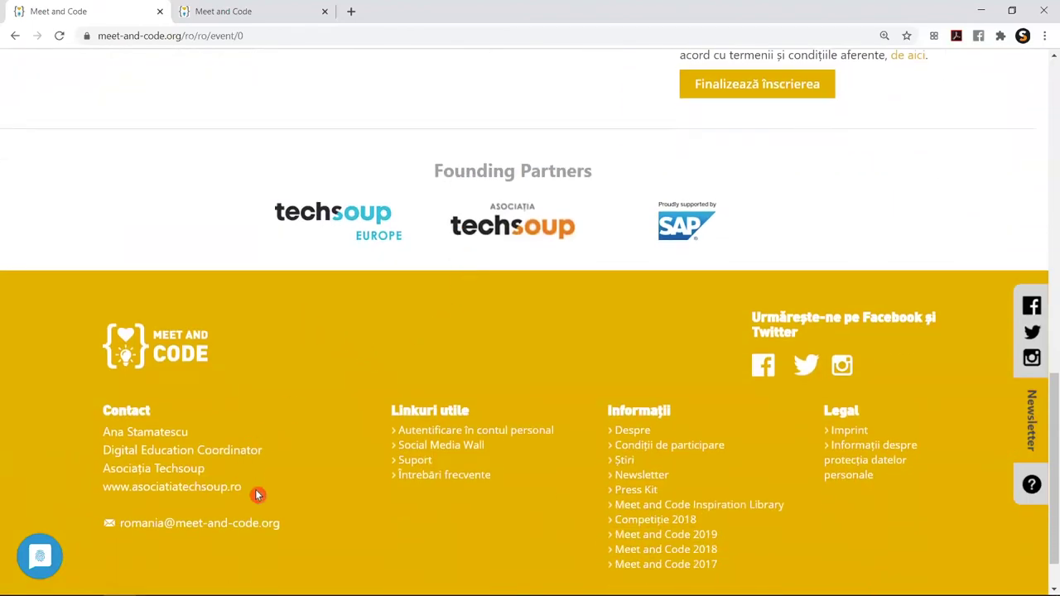
pyautogui.moveTo(286, 523); pyautogui.dragTo(155, 525)
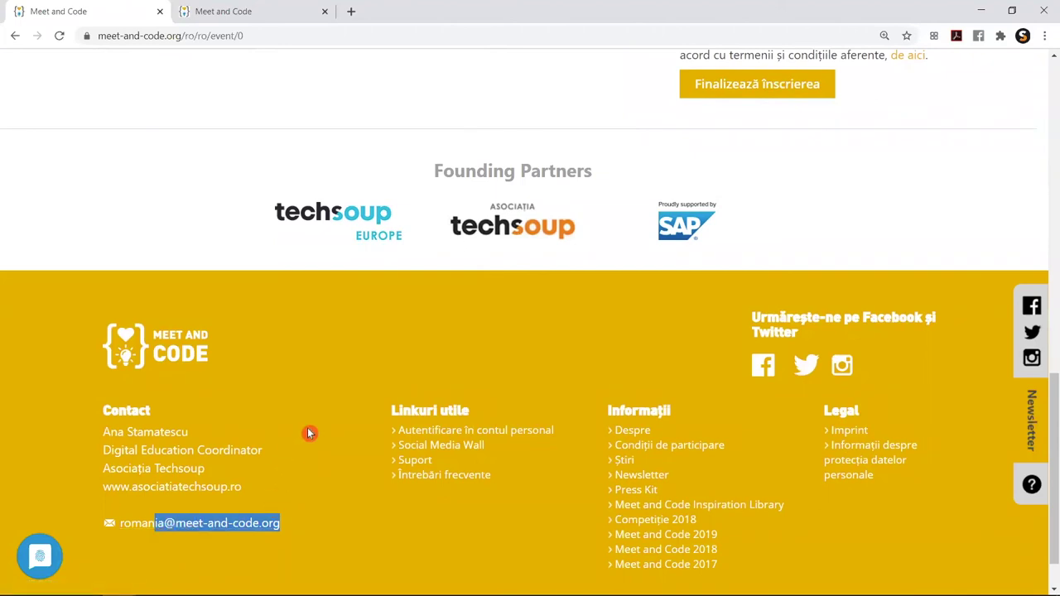
pyautogui.click(303, 487)
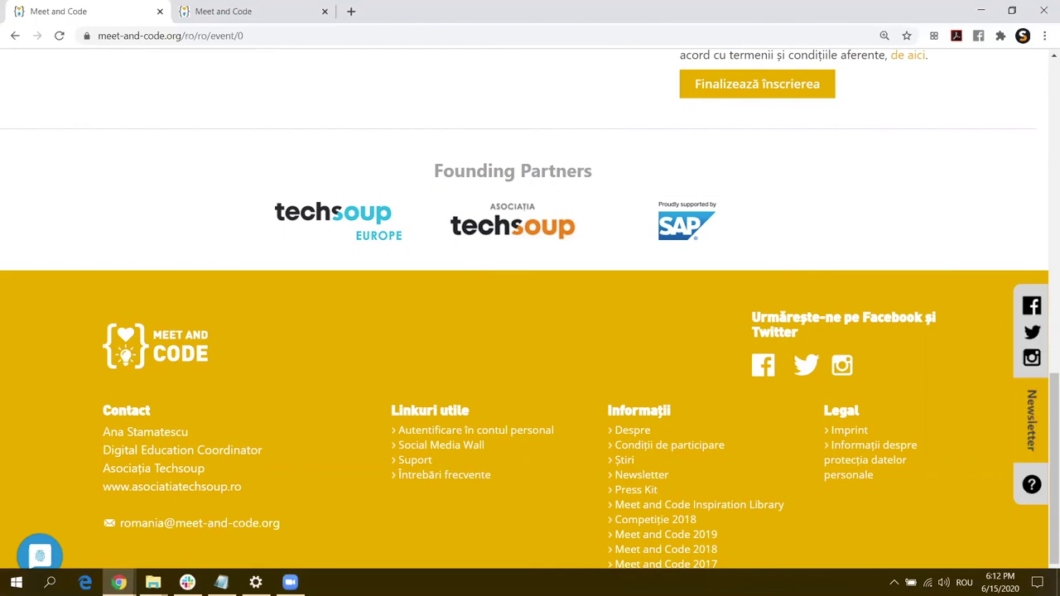
pyautogui.moveTo(288, 525); pyautogui.dragTo(116, 525)
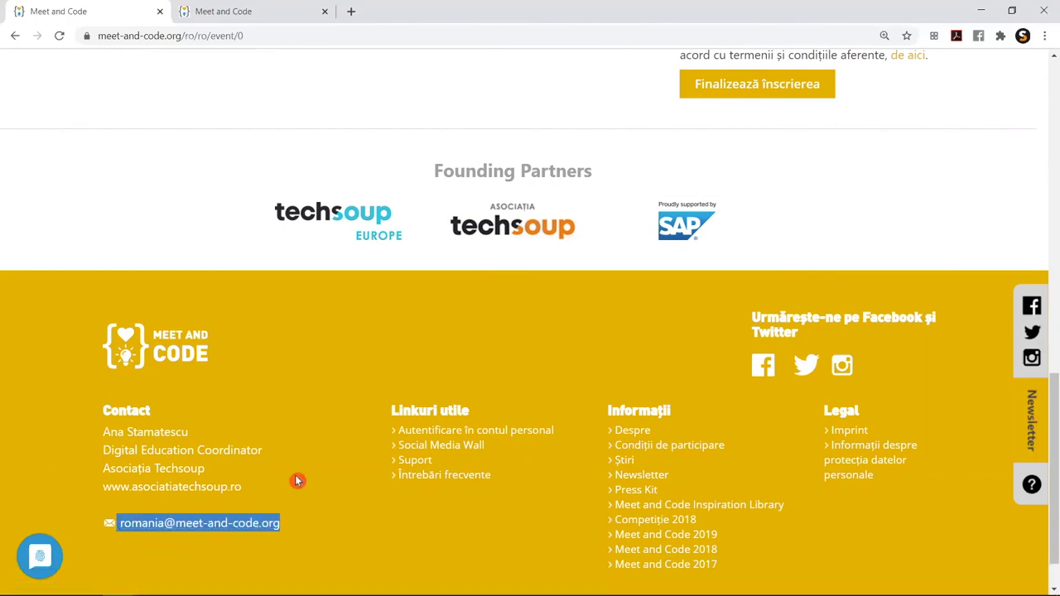
pyautogui.scroll(4, 303, 476)
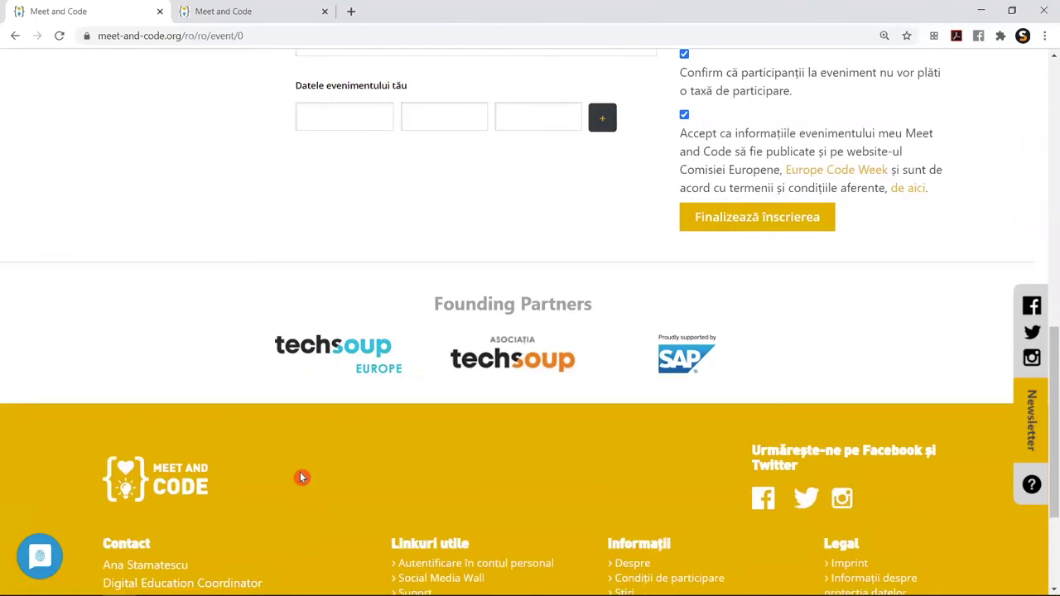
pyautogui.scroll(7, 232, 502)
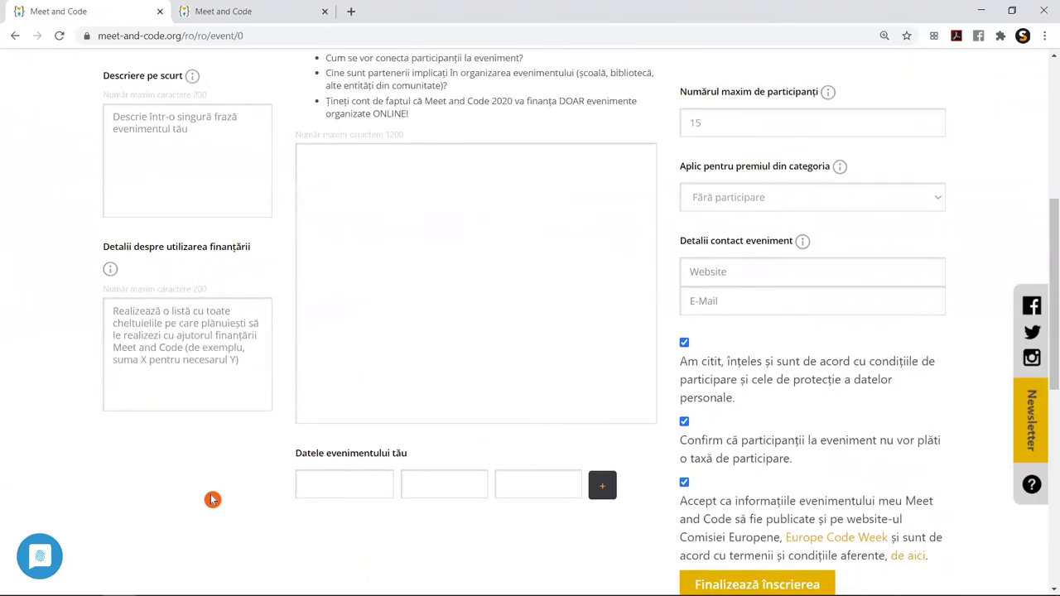